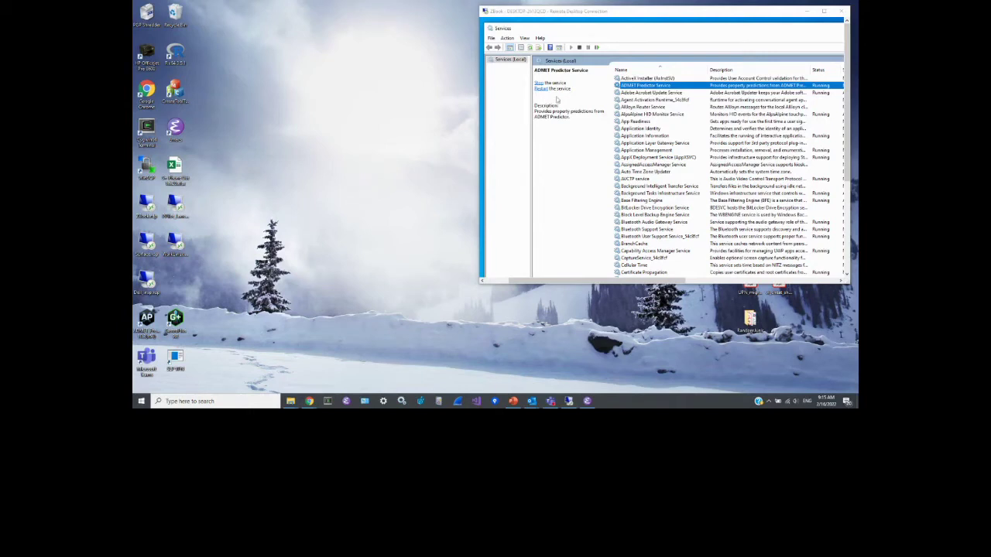
Nudge the Remote Desktop window left, then open the local Start menu's app list
left_click(675, 14)
left_click_drag(674, 14, 675, 15)
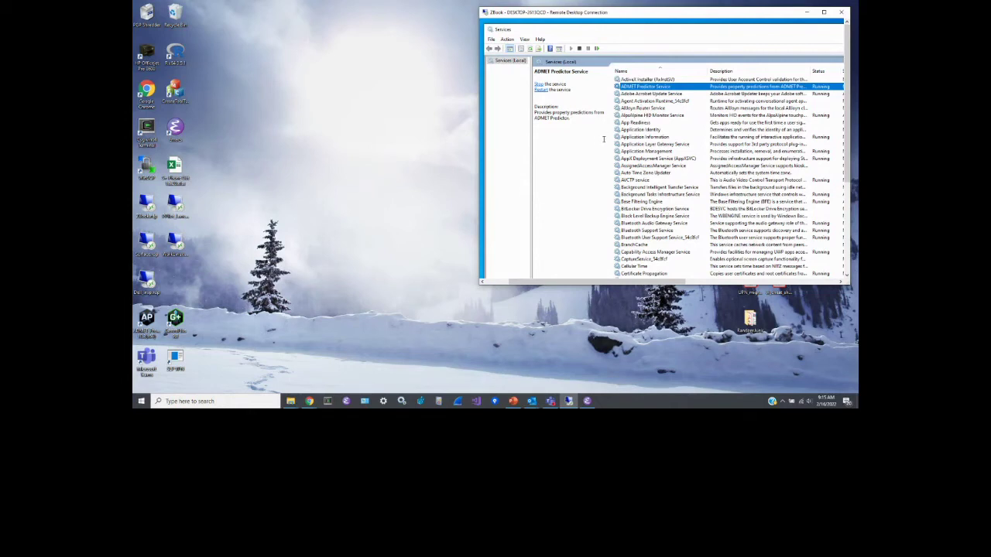
left_click_drag(716, 13, 714, 16)
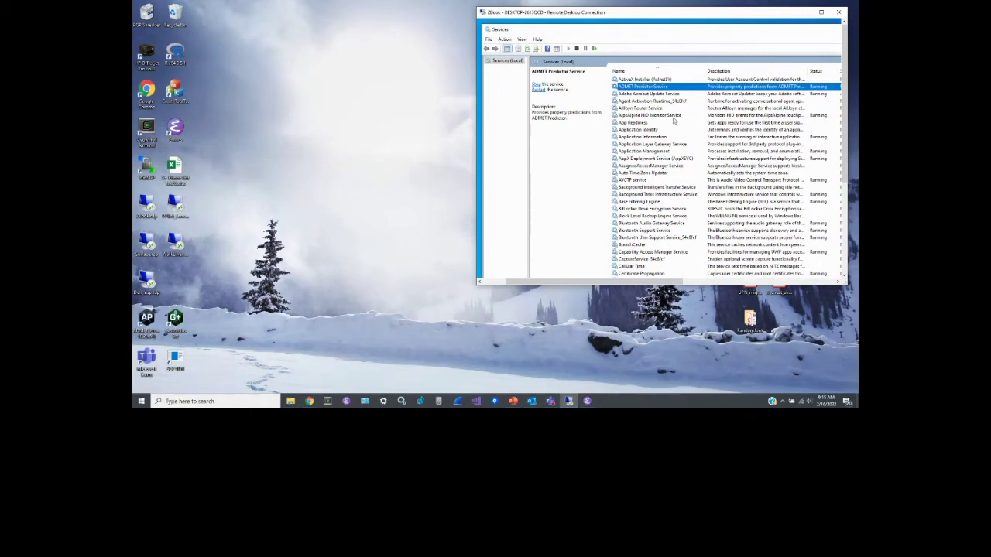
left_click(404, 163)
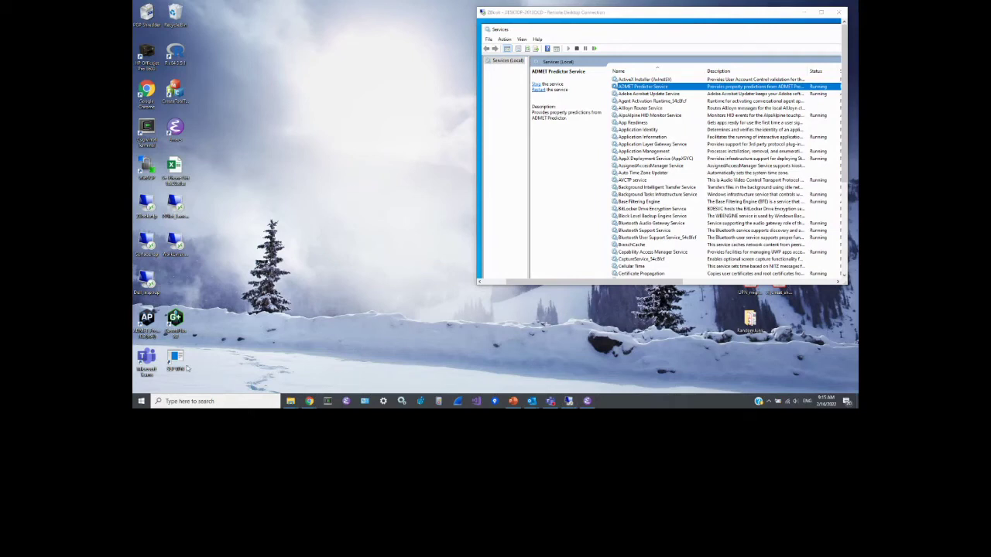
left_click(141, 401)
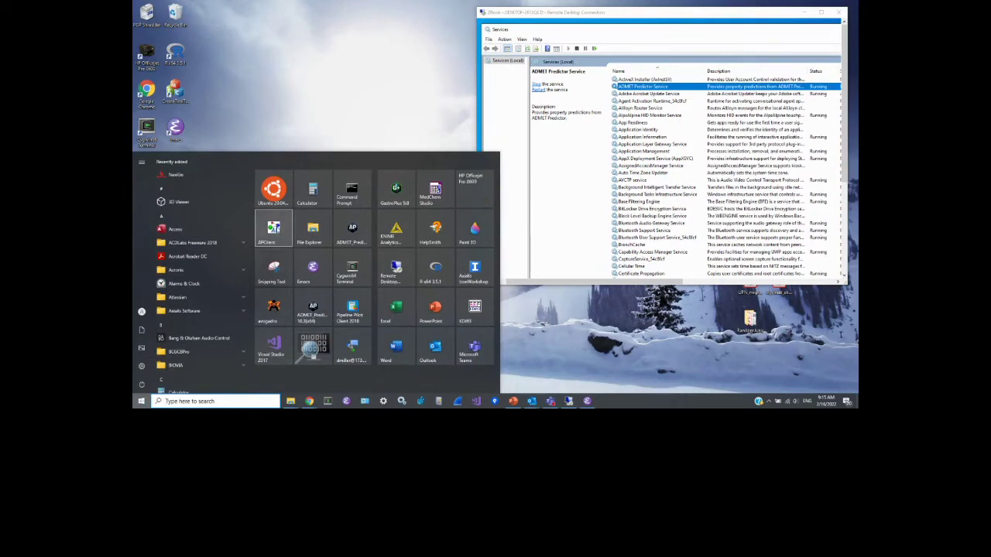
Launch AP Client and scroll through its compound table with ExtSolub and ExtHLMCLint values
left_click(274, 229)
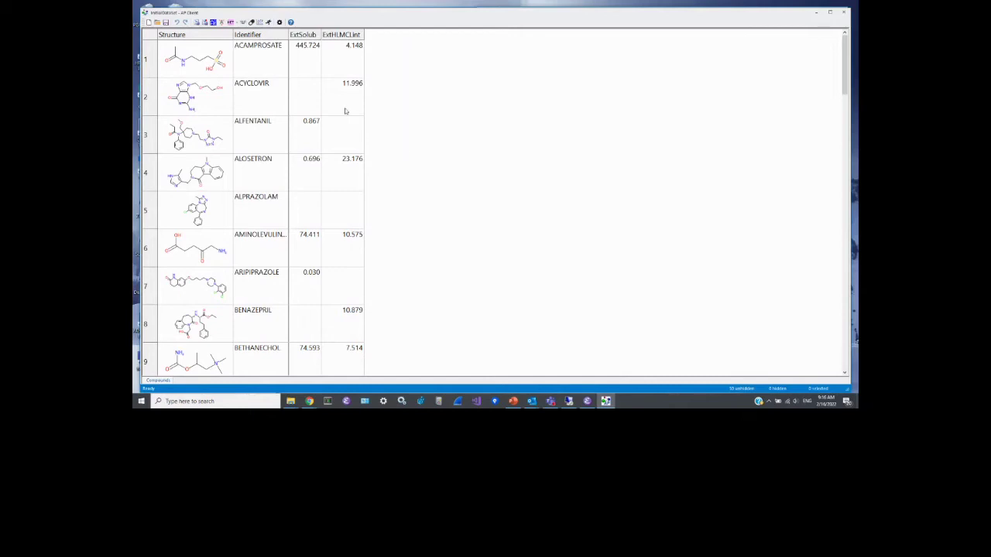
scroll(238, 213, "down", 2)
scroll(238, 212, "up", 2)
Enable 'Archive HTTP requests and responses' in the Service settings and confirm
left_click(279, 22)
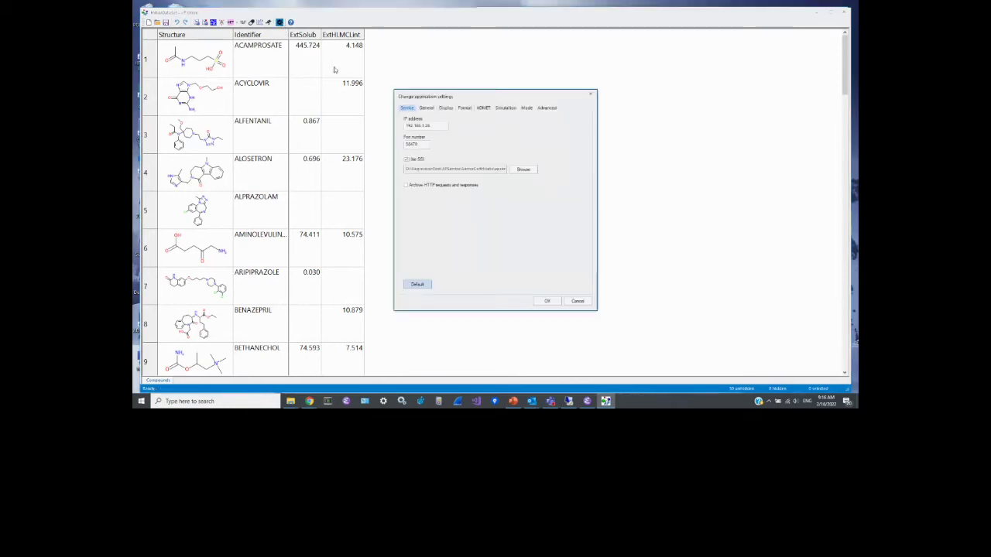
left_click_drag(515, 95, 517, 72)
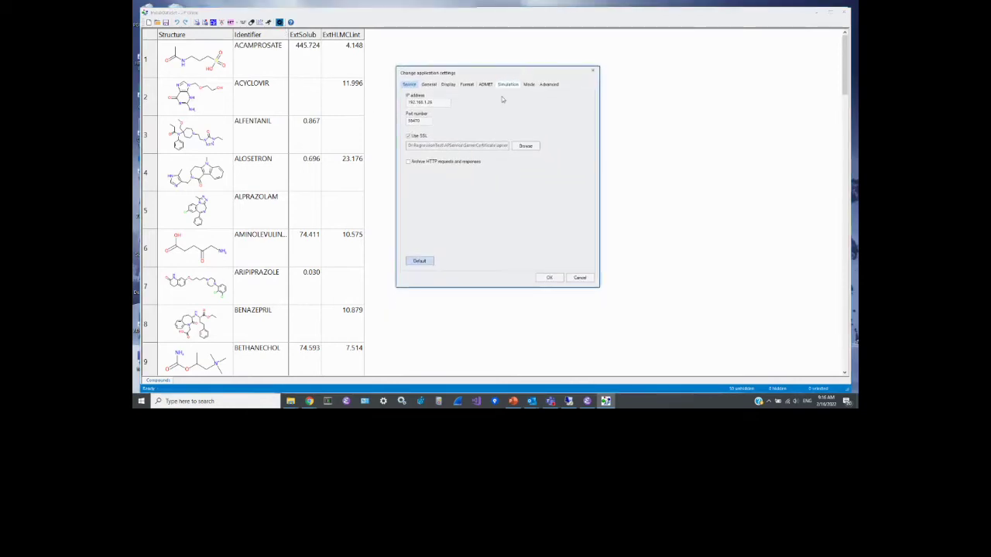
left_click(437, 102)
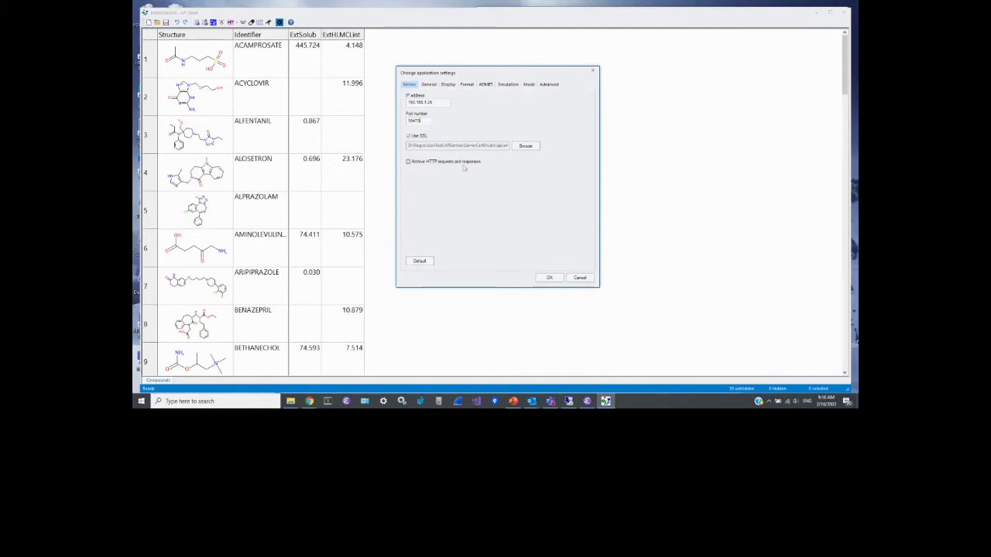
left_click(426, 163)
left_click(547, 278)
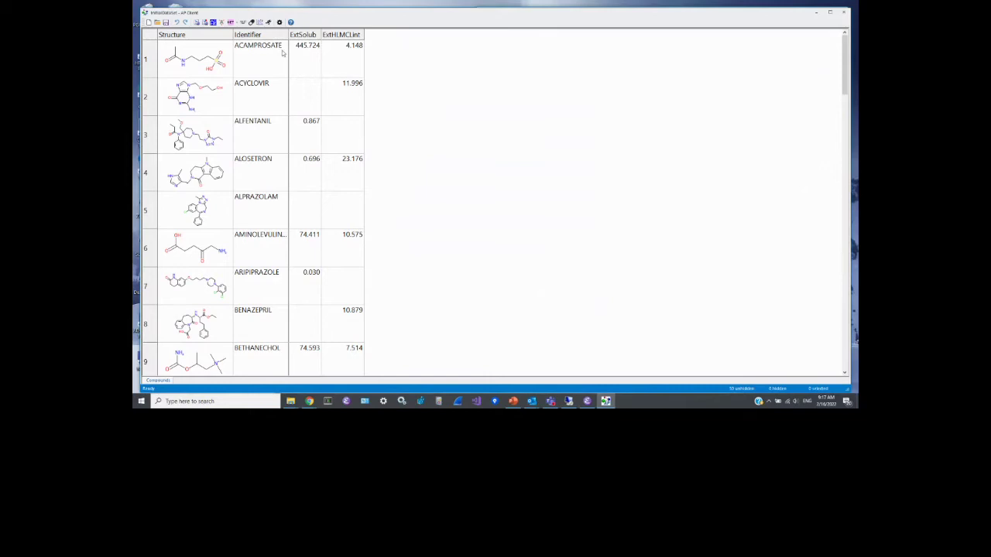
Set ExtSolub as the solubility source for the fraction absorbed and bioavailability simulation
left_click(242, 22)
left_click_drag(505, 94, 518, 83)
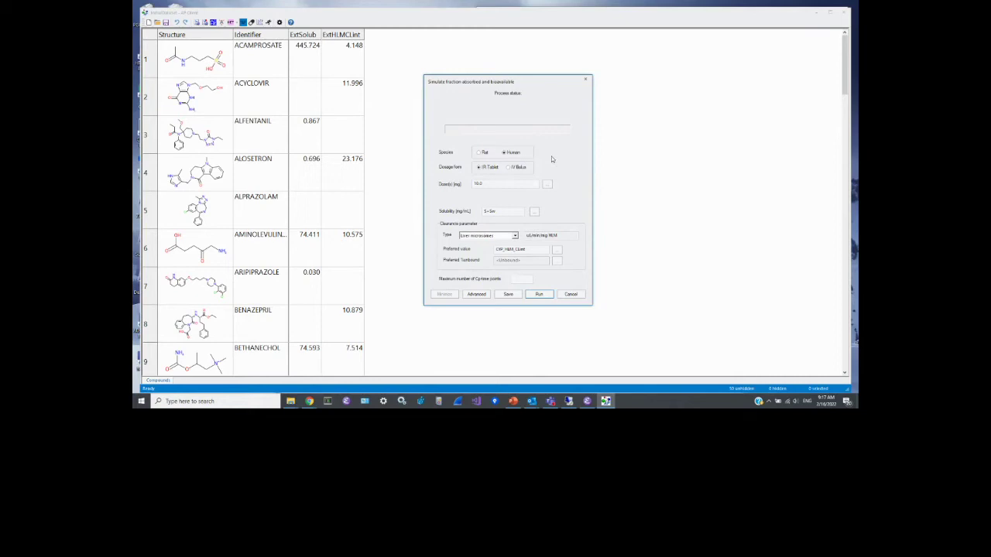
left_click(535, 212)
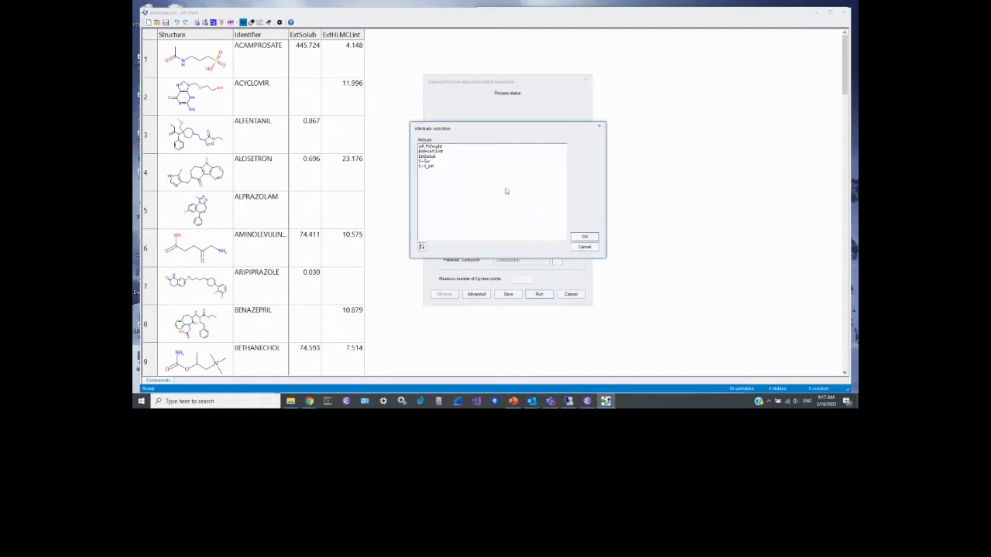
left_click(430, 156)
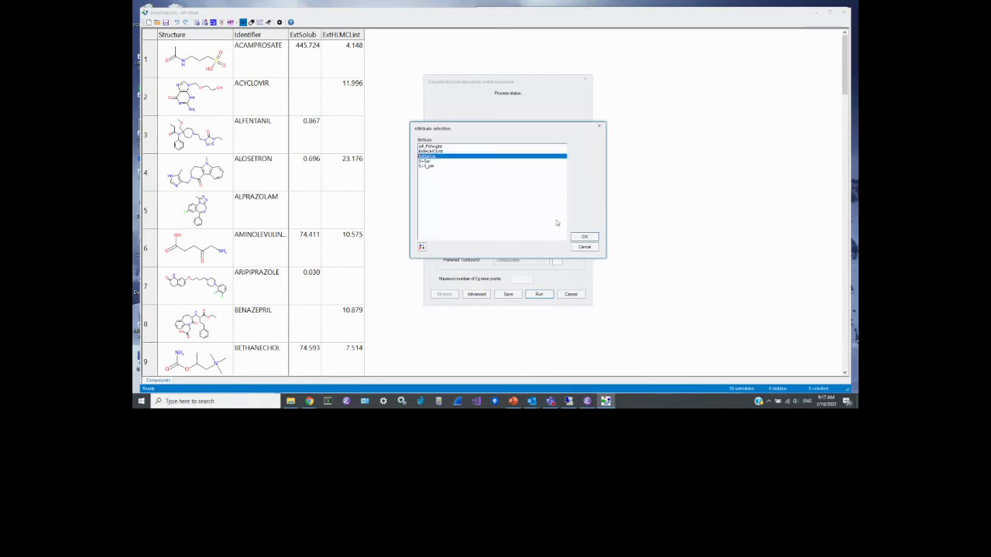
left_click(586, 237)
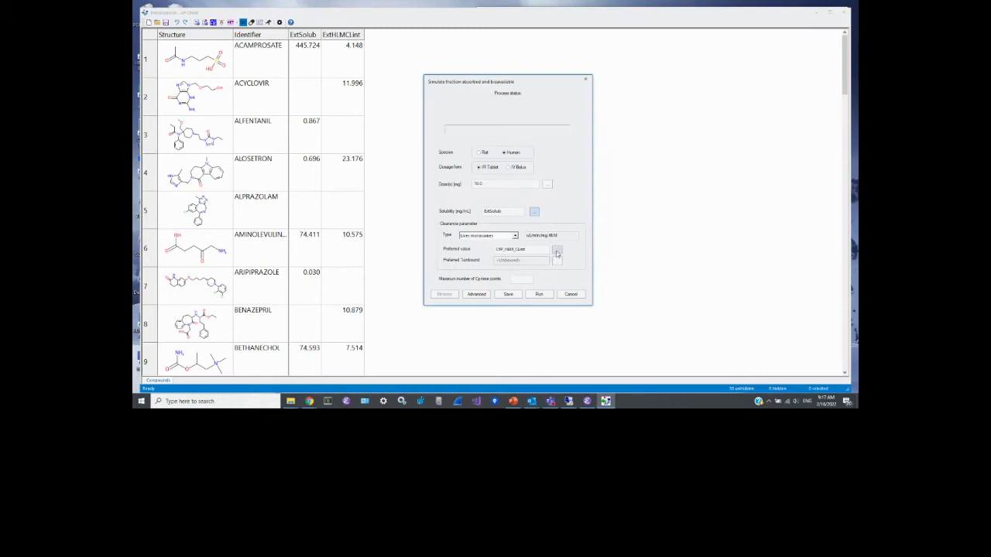
Set ExtHLMCLint as the preferred clearance value and run the simulation for all compounds
left_click(557, 252)
left_click(438, 152)
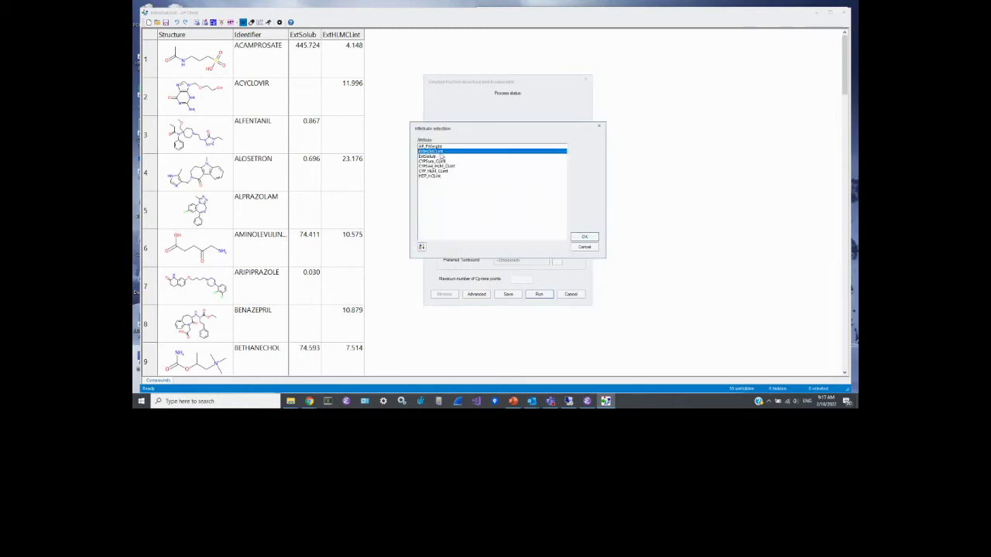
left_click(585, 237)
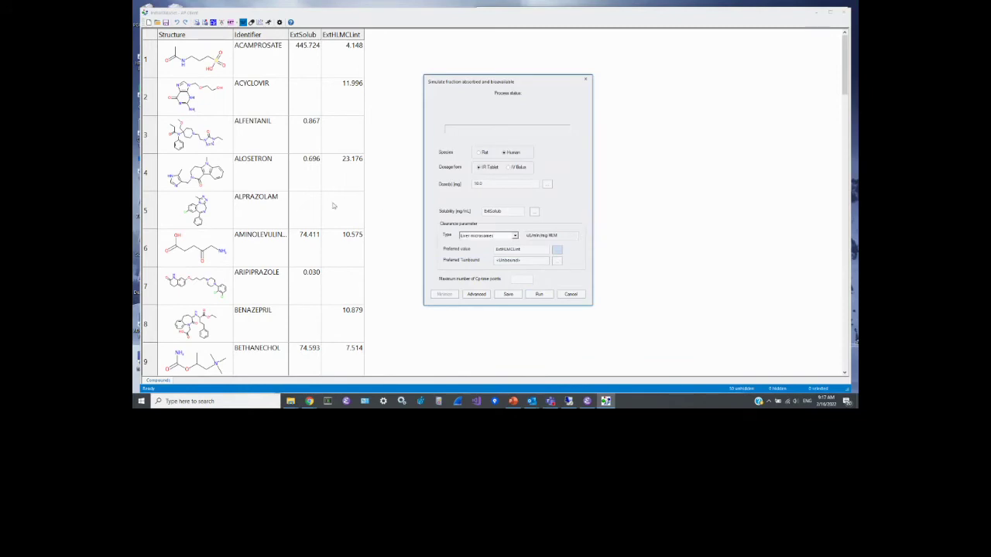
left_click(528, 278)
double_click(516, 278)
left_click(540, 295)
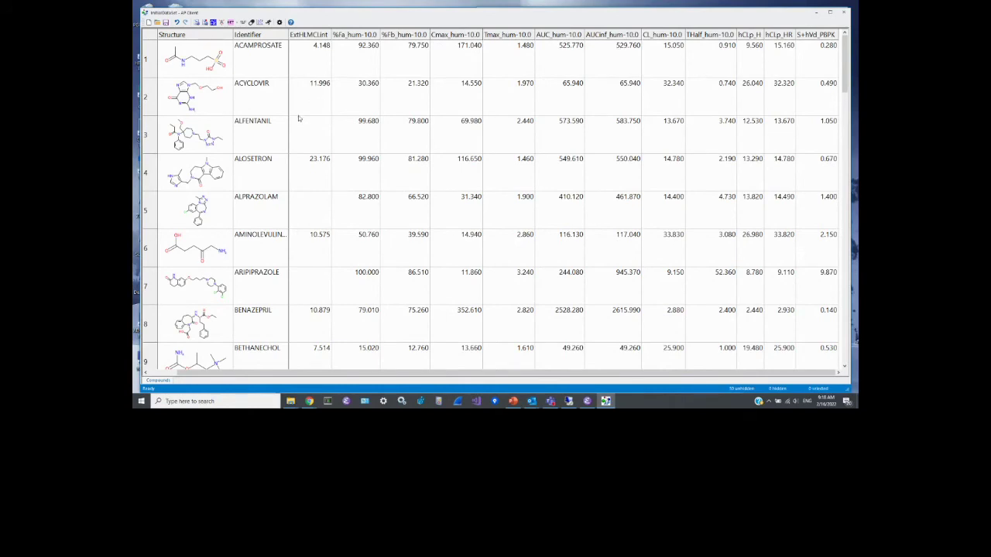
left_click_drag(186, 60, 204, 243)
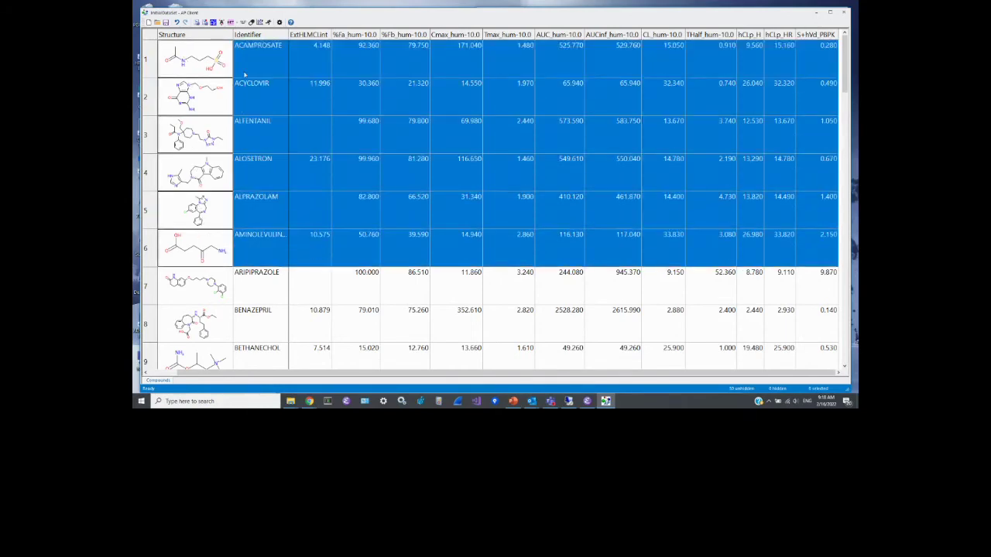
left_click(260, 22)
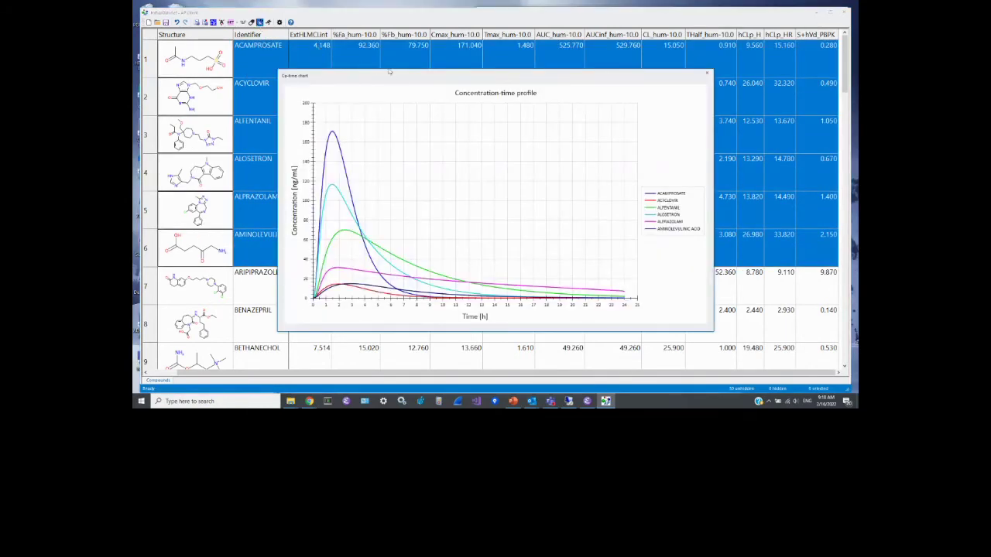
left_click_drag(403, 77, 402, 58)
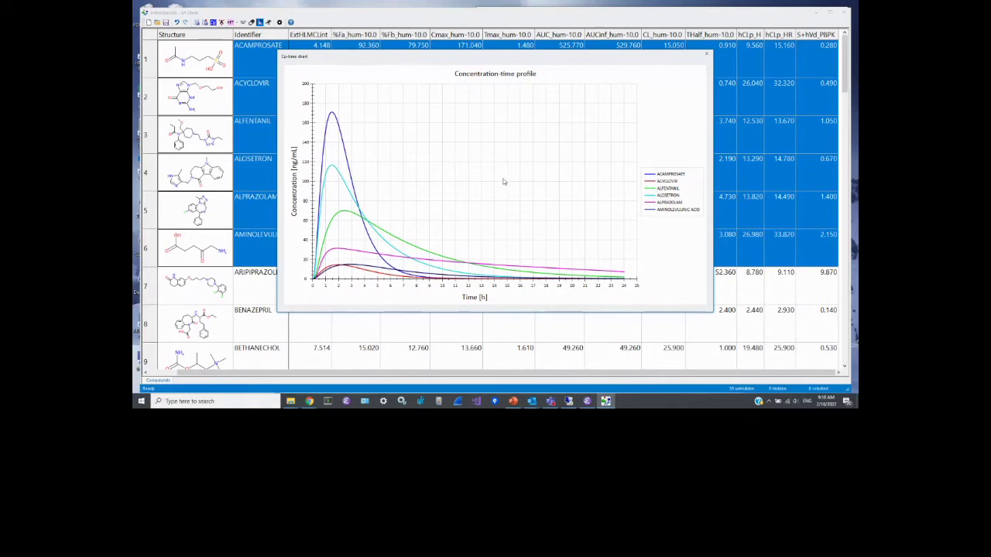
left_click(706, 53)
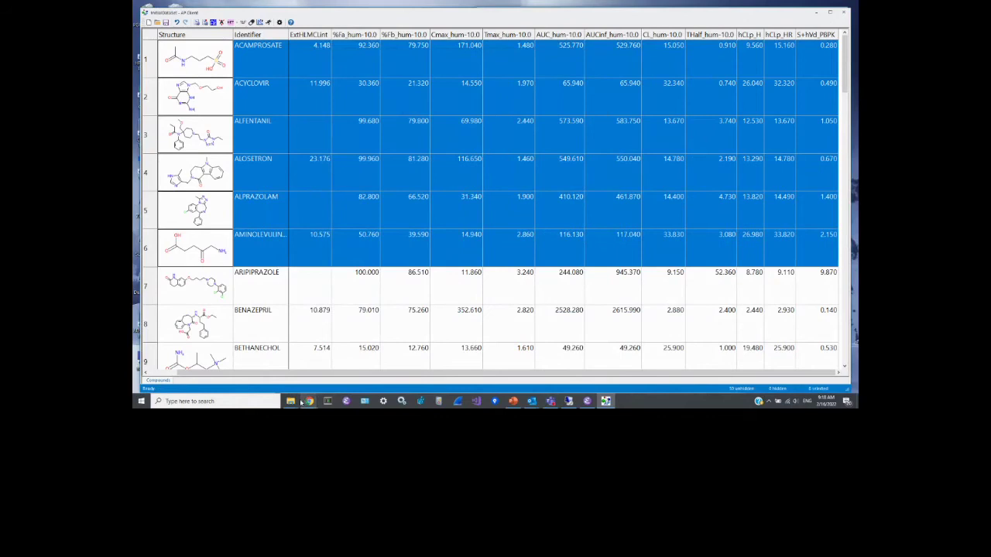
Open HTTPArchive.txt from the APService folder in Notepad
mouse_move(291, 400)
left_click(264, 377)
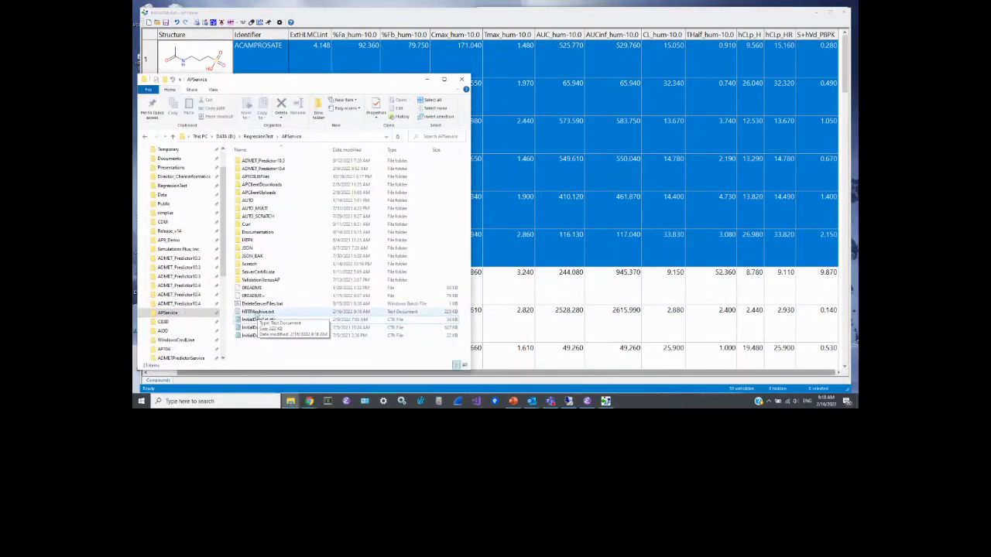
double_click(285, 311)
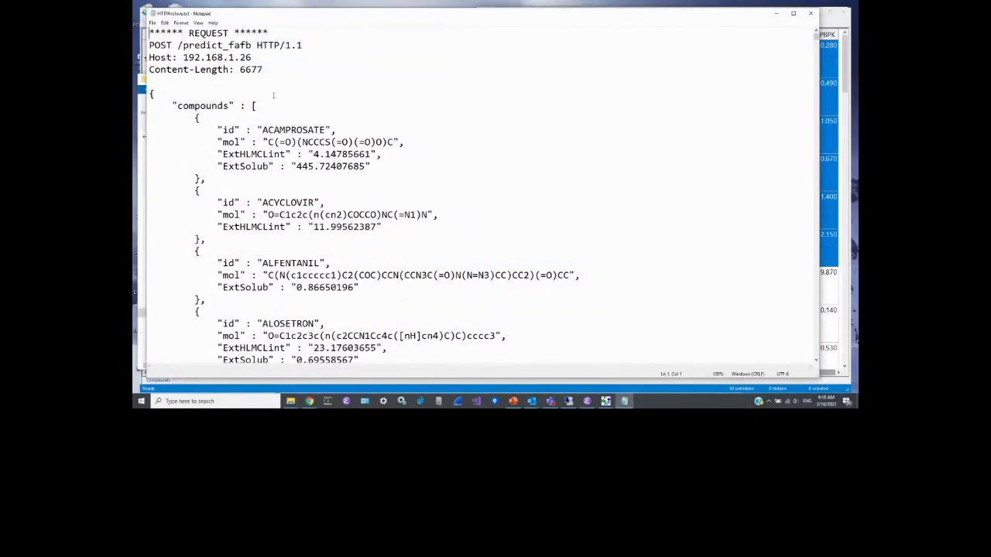
Highlight the predict_fafb endpoint and the ALPRAZOLAM entry, then scroll to the parameters block
left_click_drag(183, 46, 253, 47)
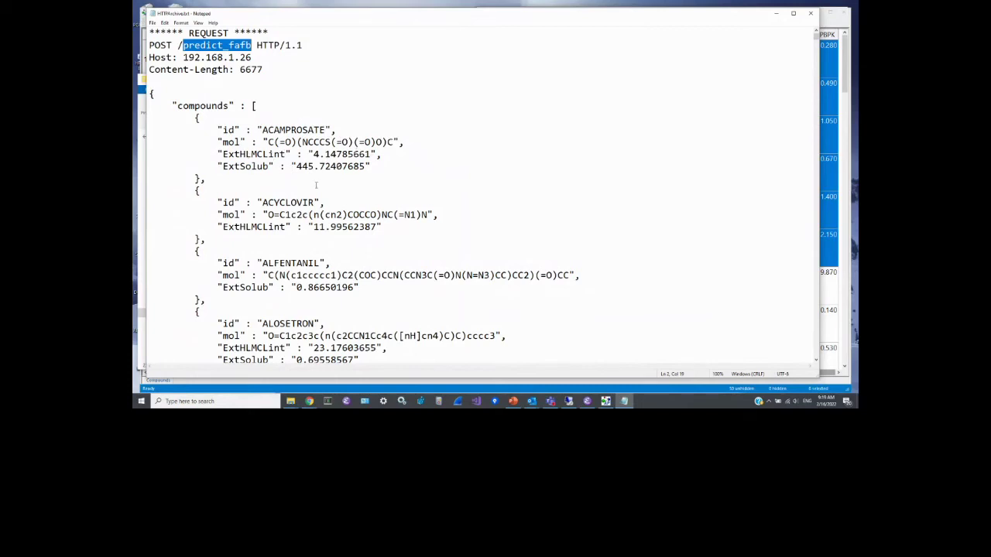
scroll(316, 184, "down", 3)
left_click_drag(222, 291, 462, 306)
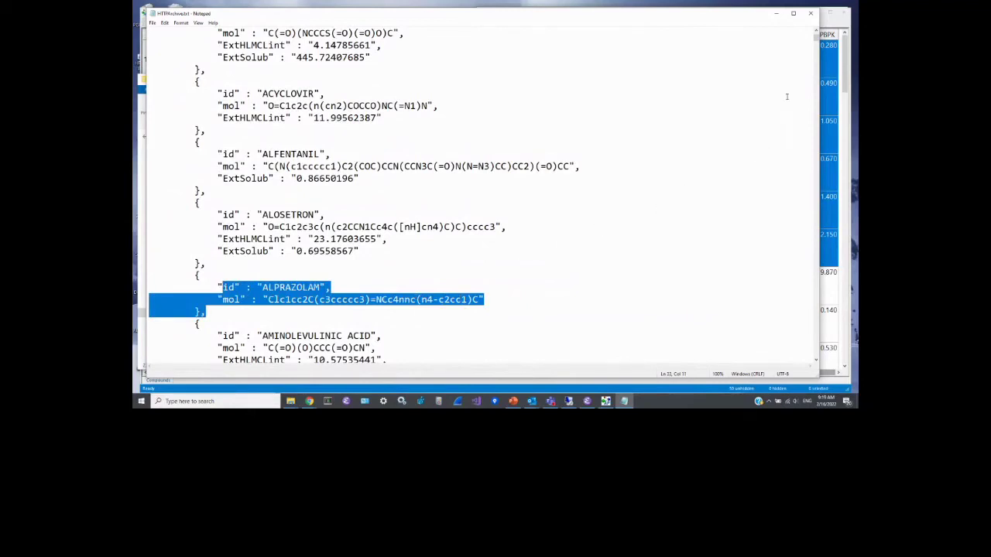
left_click_drag(816, 41, 816, 76)
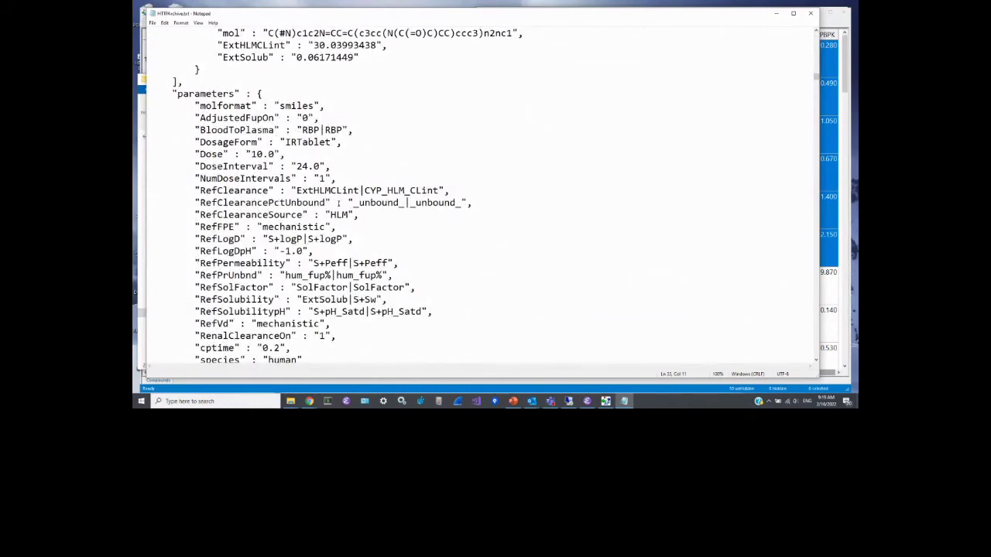
Highlight RefClearance and RefSolubility (ExtSolub|S+Sw), scroll through the results, and close Notepad
left_click_drag(280, 192, 426, 191)
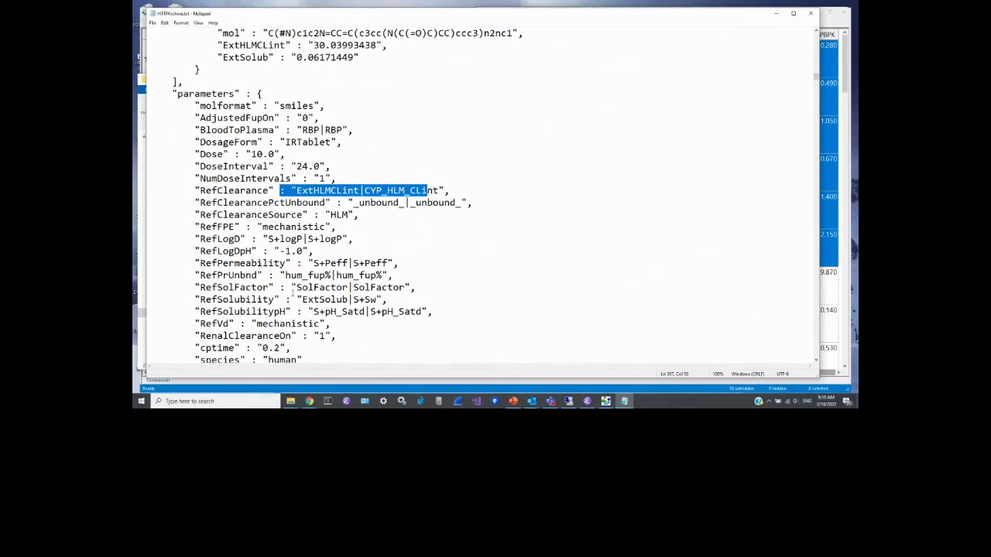
left_click_drag(302, 300, 381, 300)
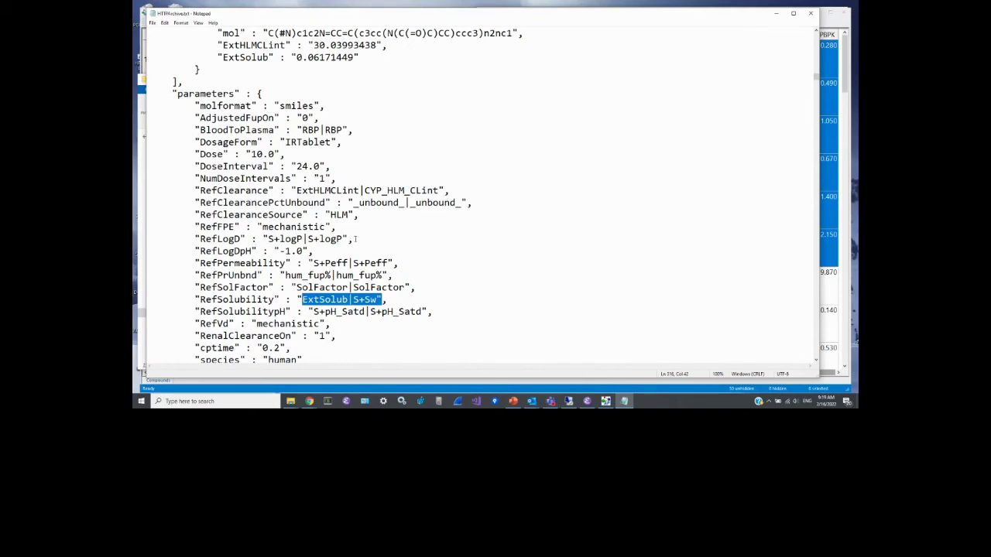
scroll(432, 273, "down", 4)
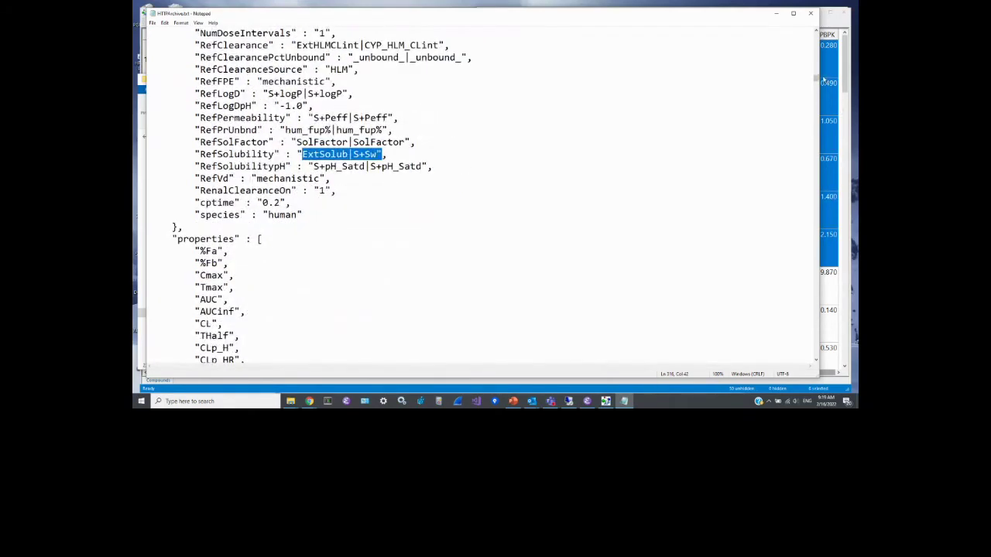
left_click_drag(816, 80, 817, 90)
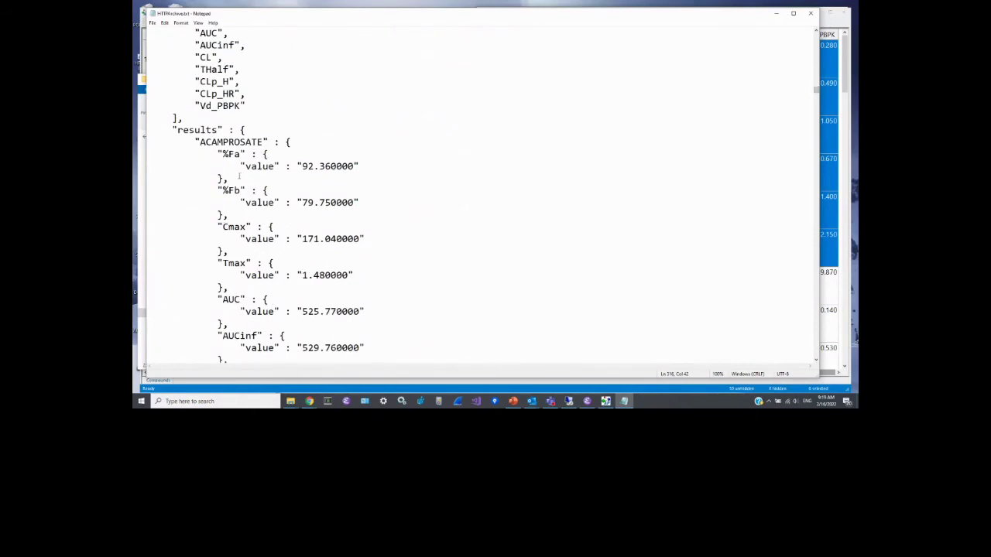
left_click_drag(817, 90, 835, 361)
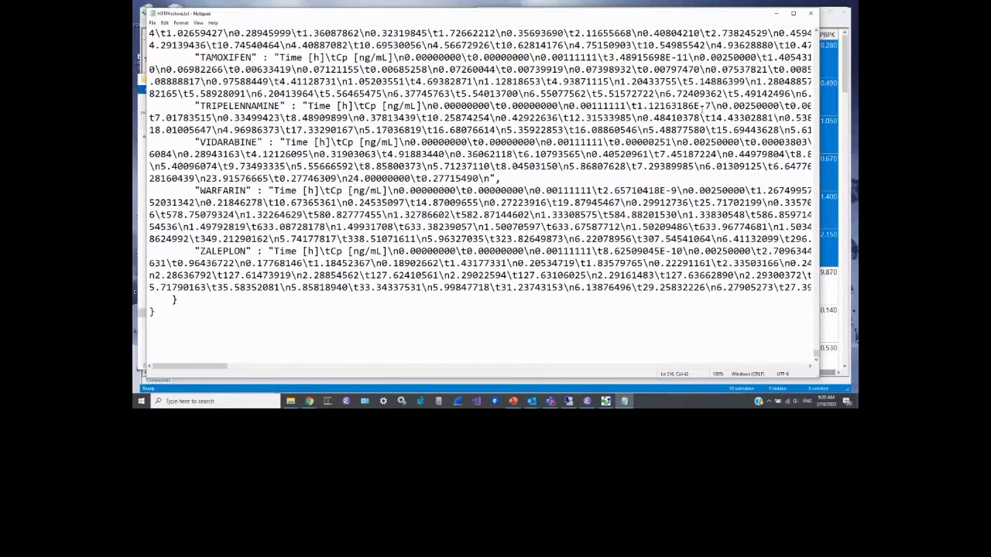
left_click(813, 15)
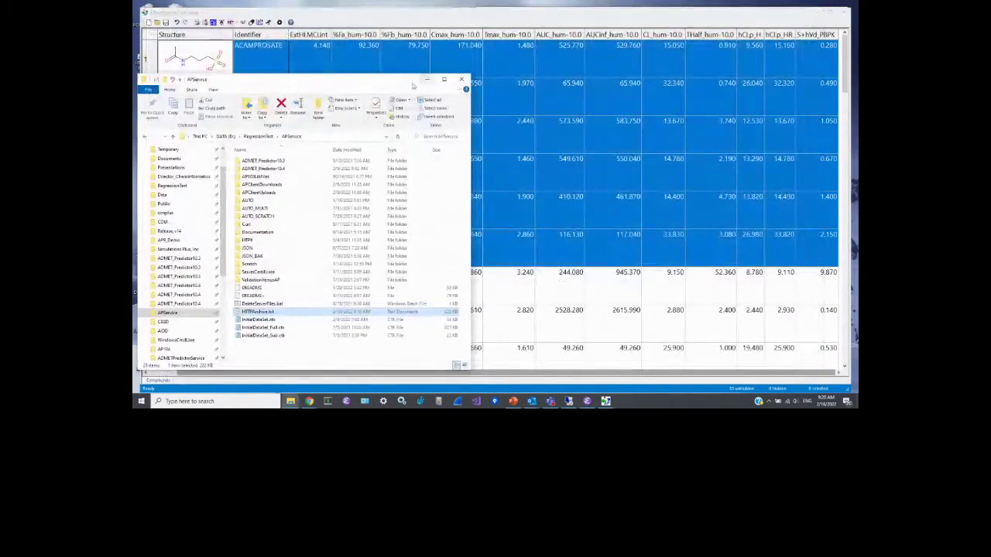
Select only the ARIPIPRAZOLE row and start Estimate dose for selected rows only
left_click(426, 83)
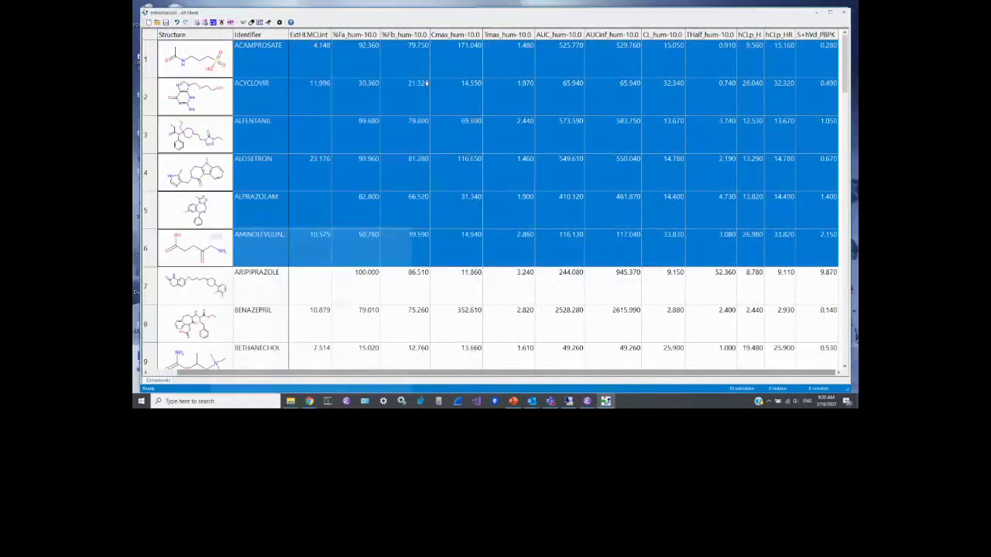
left_click(308, 283)
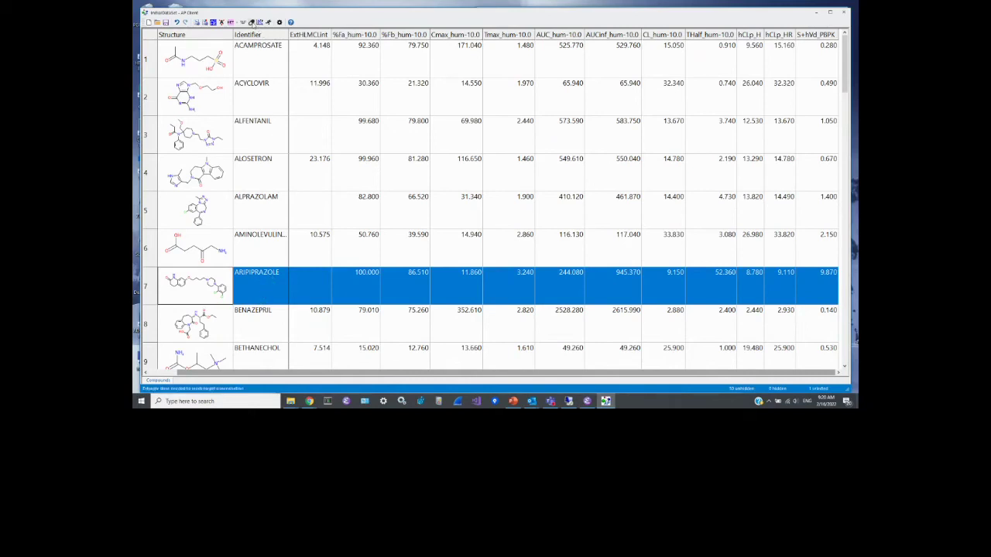
left_click(252, 21)
left_click(465, 210)
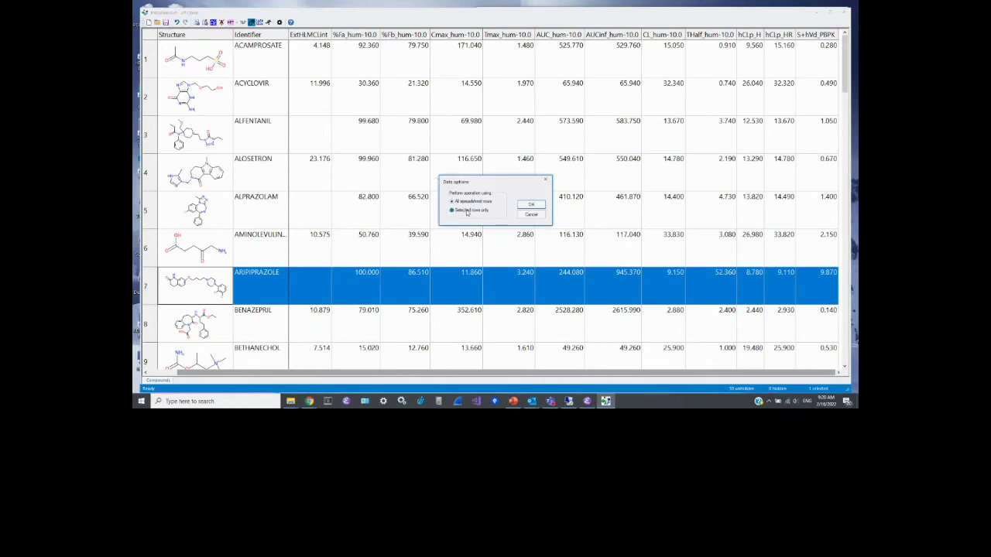
left_click(531, 204)
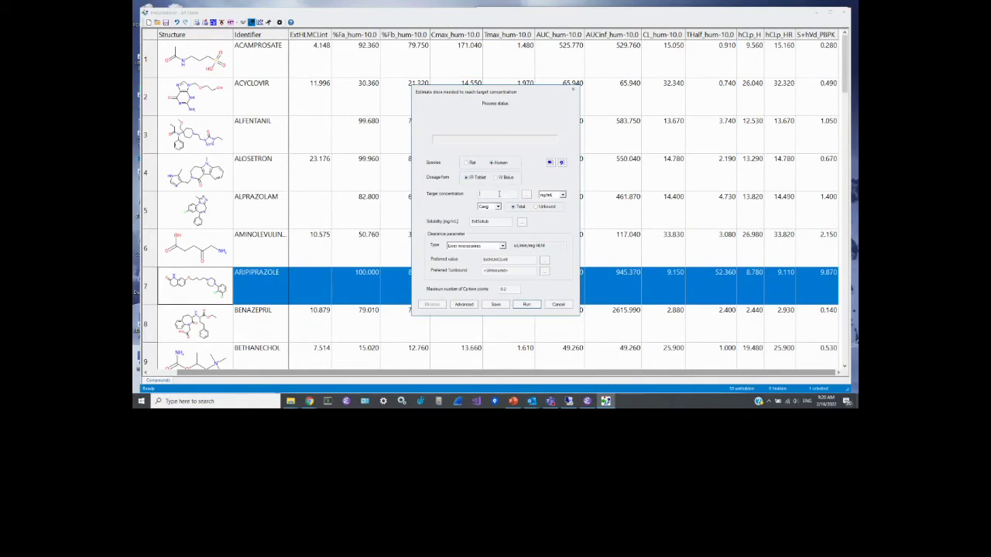
Enter a target concentration of 100 and run ARIPIPRAZOLE's dose estimate
left_click(498, 194)
left_click(528, 304)
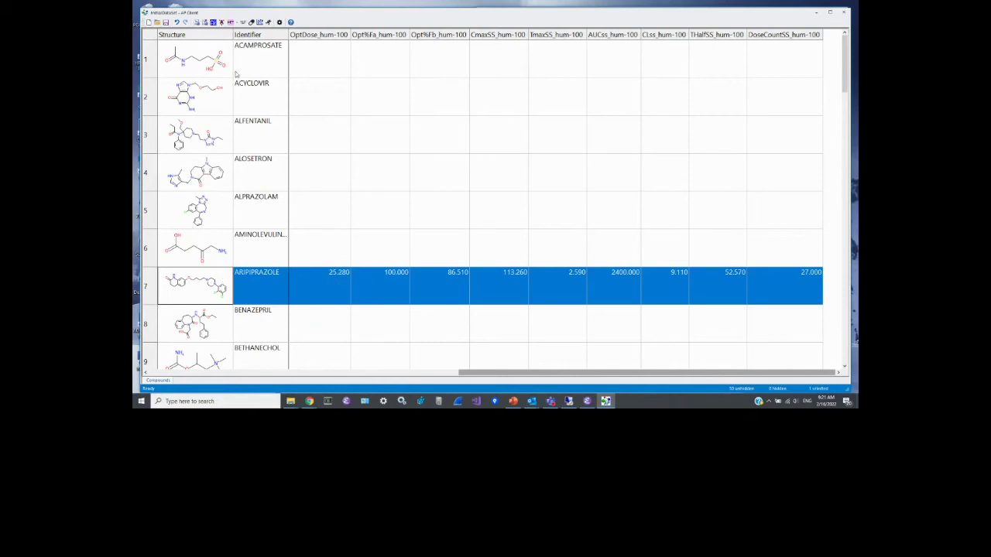
Open ARIPIPRAZOLE's Cp-time chart and move its window higher on screen
left_click(260, 22)
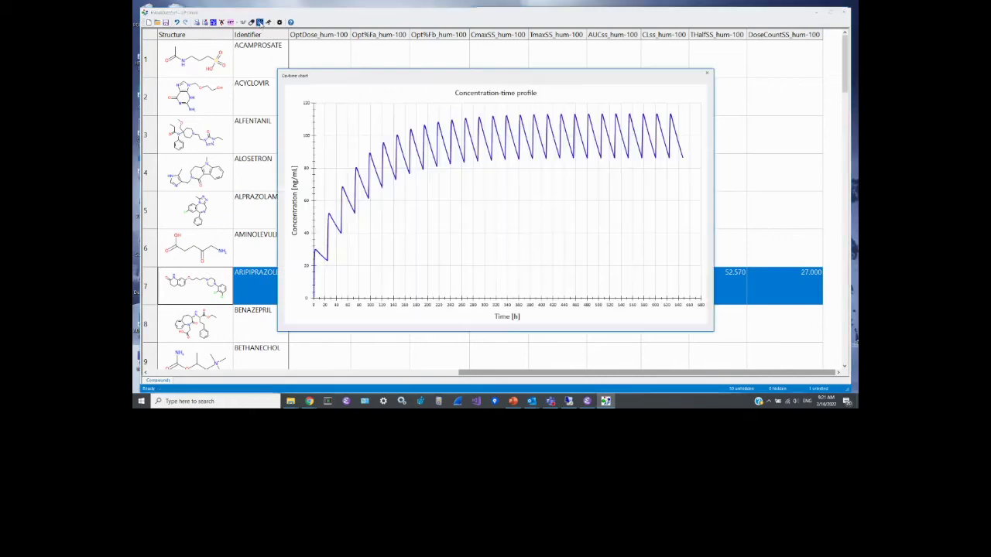
left_click_drag(381, 80, 379, 24)
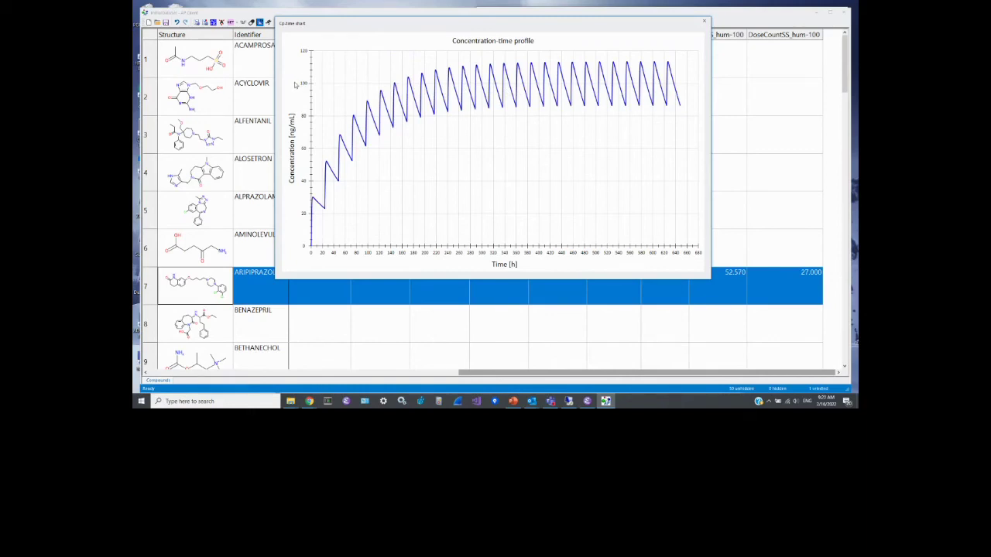
Close the ARIPIPRAZOLE Cp-time chart window
left_click(704, 21)
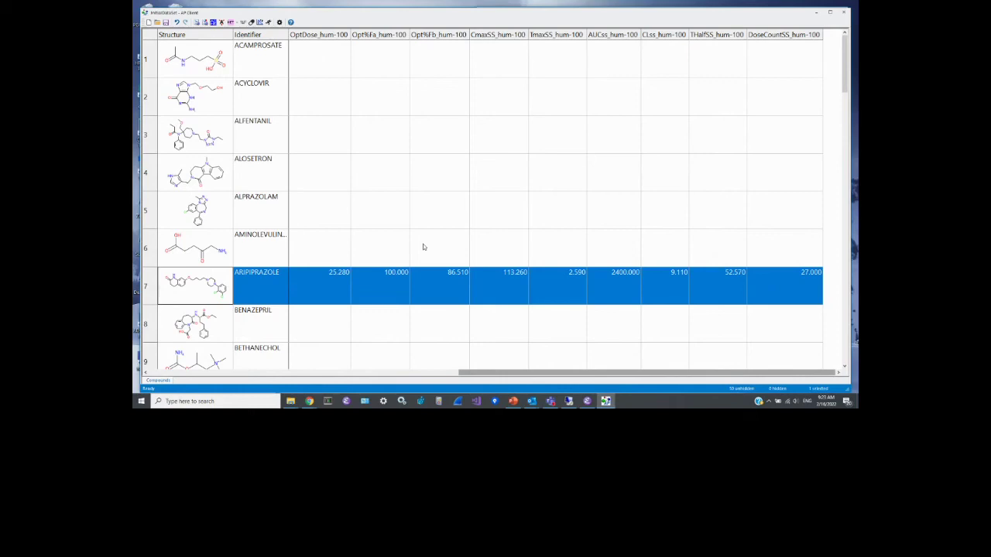
Open CommandLineArguments.txt from the MIDD_2022 folder window
mouse_move(290, 401)
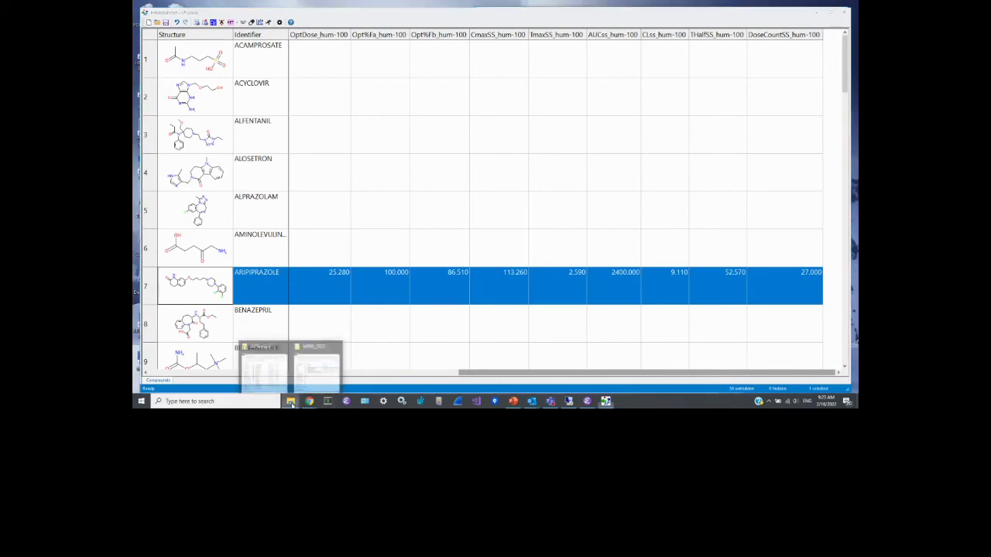
left_click(315, 377)
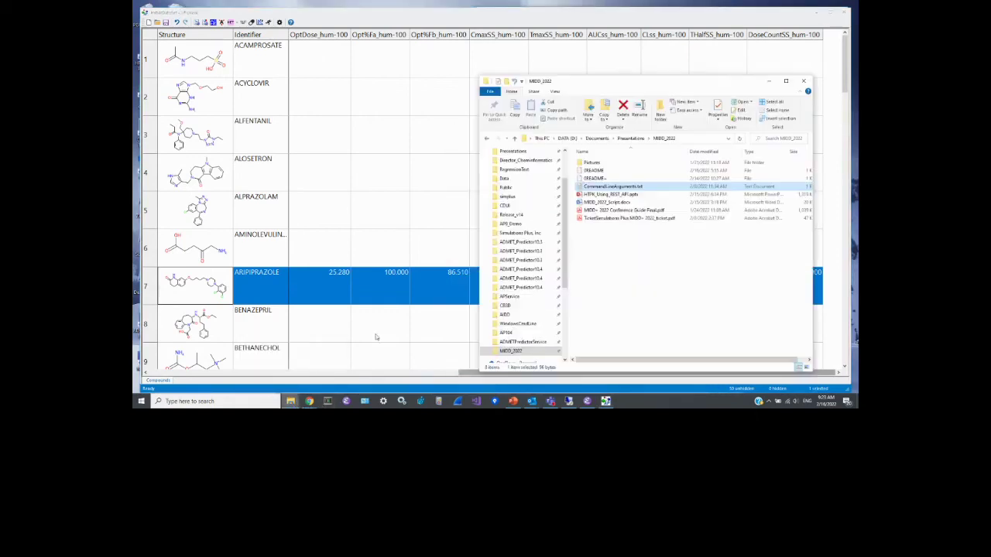
double_click(625, 190)
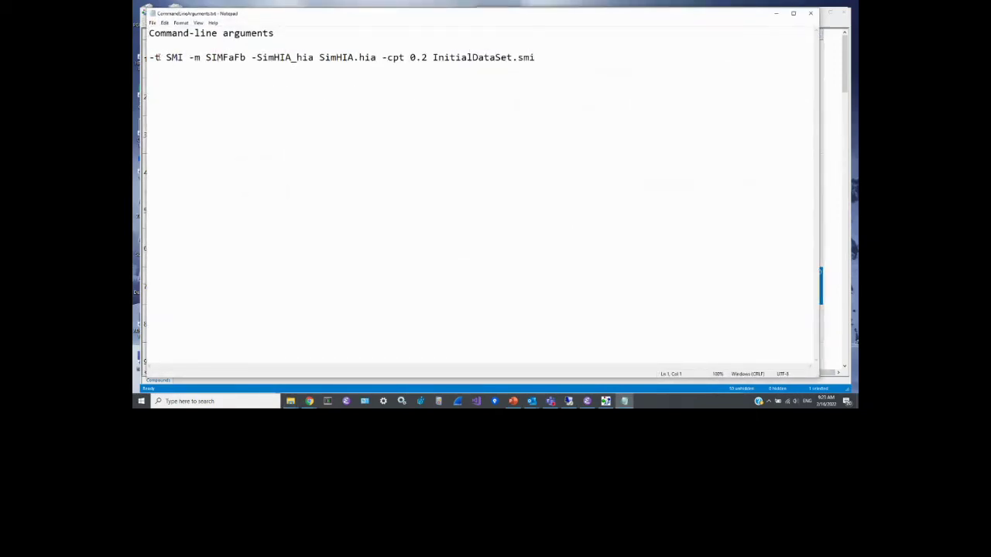
Highlight the -t SMI, InitialDataSet.smi, -m SIMFaFb, SimHIA_hia and -cpt 0.2 arguments in turn
left_click_drag(155, 57, 183, 58)
left_click_drag(433, 57, 534, 57)
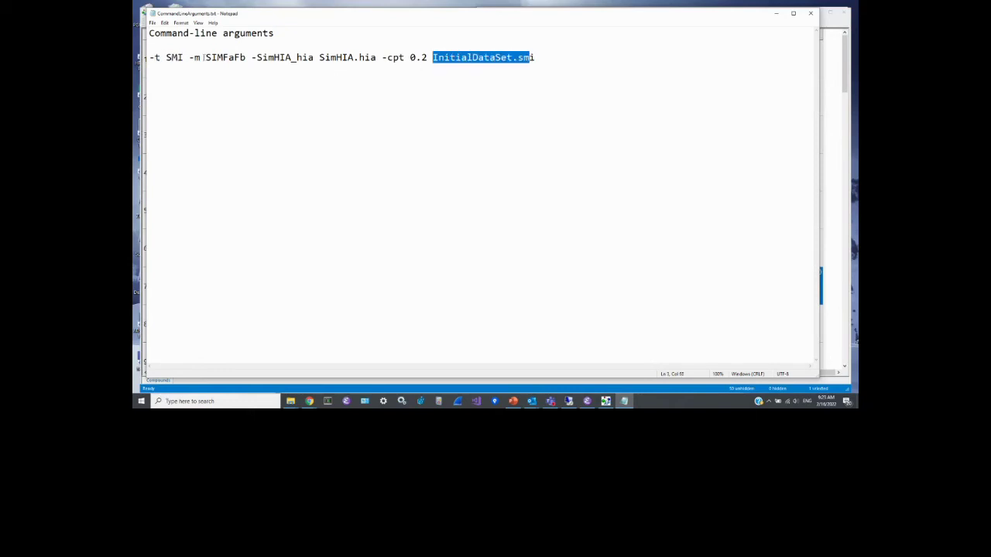
left_click_drag(195, 58, 246, 57)
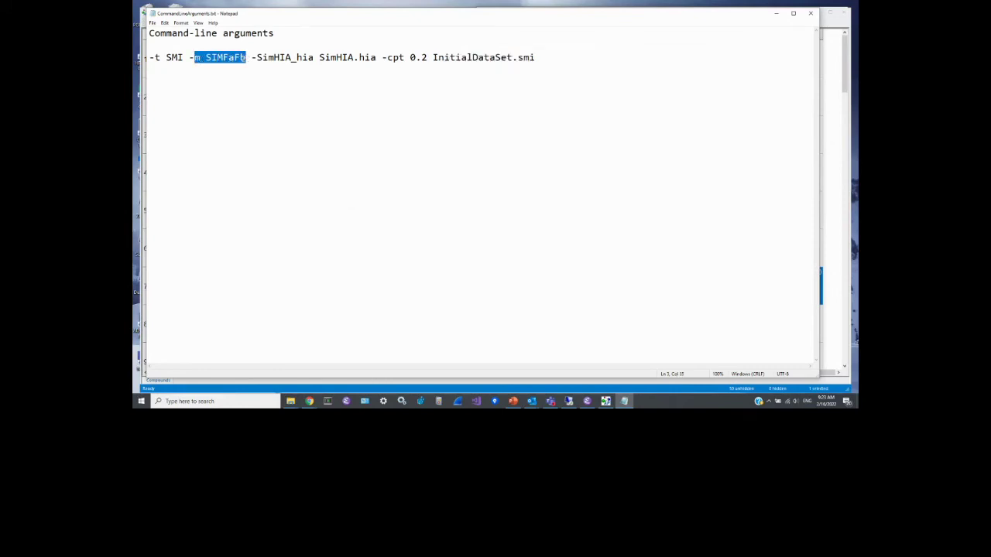
left_click_drag(252, 58, 377, 59)
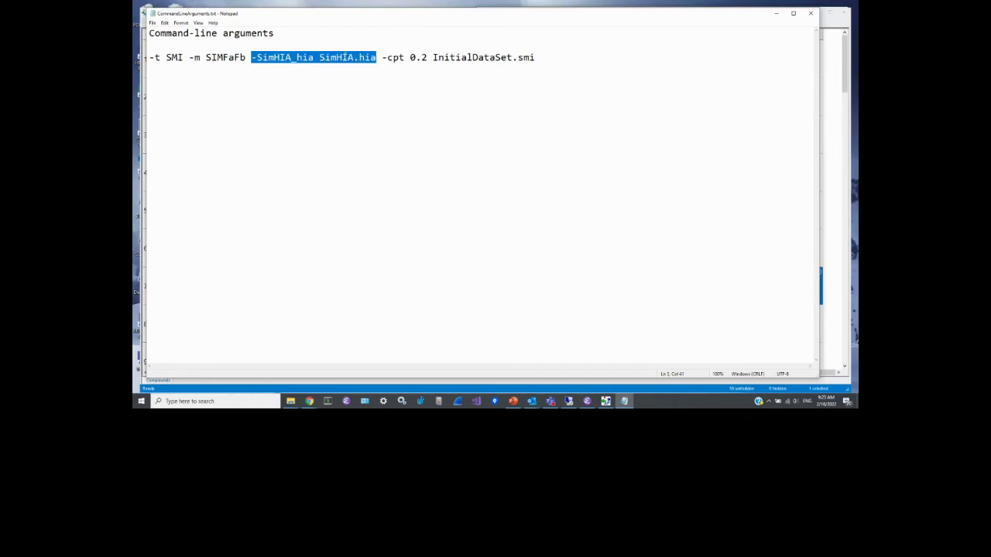
left_click_drag(383, 57, 427, 57)
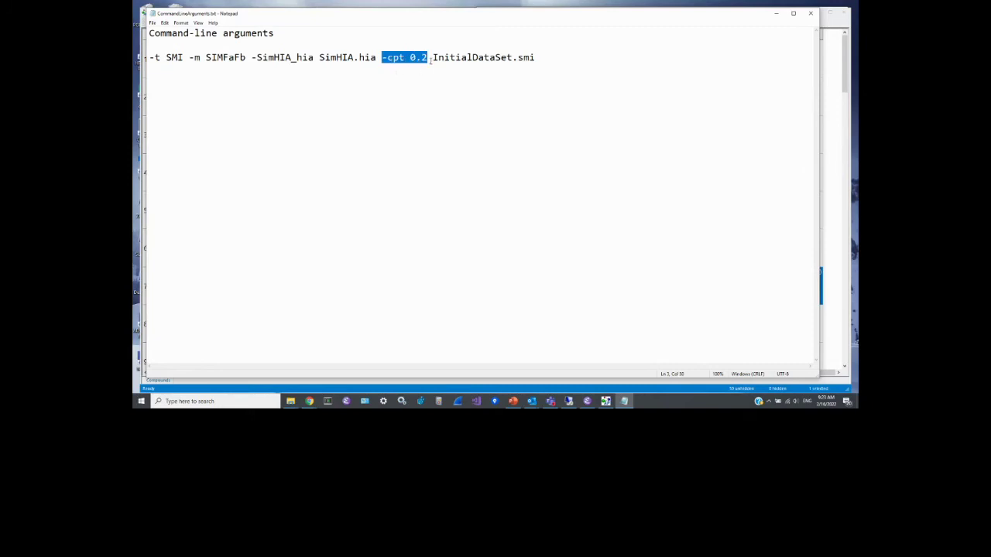
Copy the whole SIMFaFb command-line argument string and return to AP Client
left_click_drag(149, 57, 535, 61)
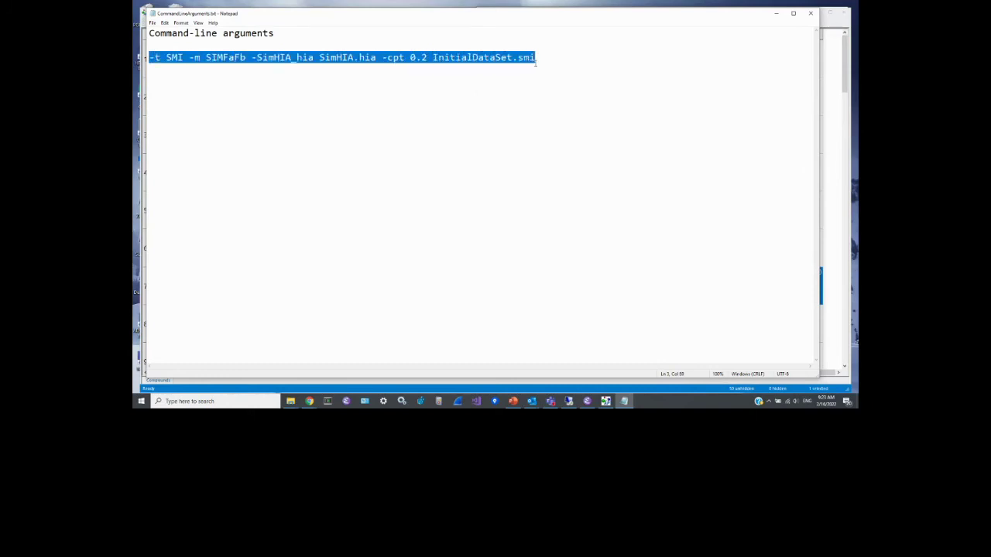
left_click(164, 22)
left_click(182, 52)
key("alt+Tab")
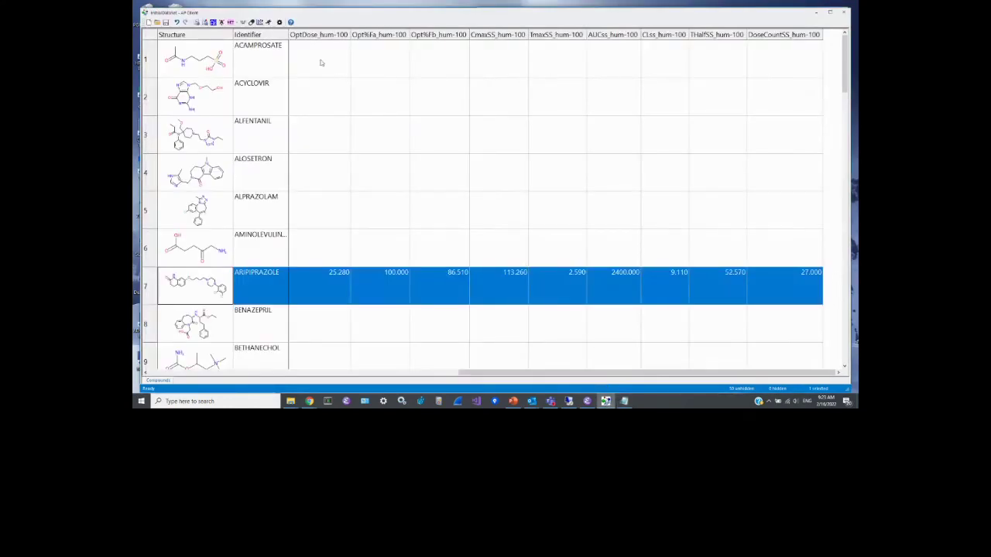
Run the pasted SIMFaFb arguments through the service and retrieve InitialDataSet.dat
left_click(267, 23)
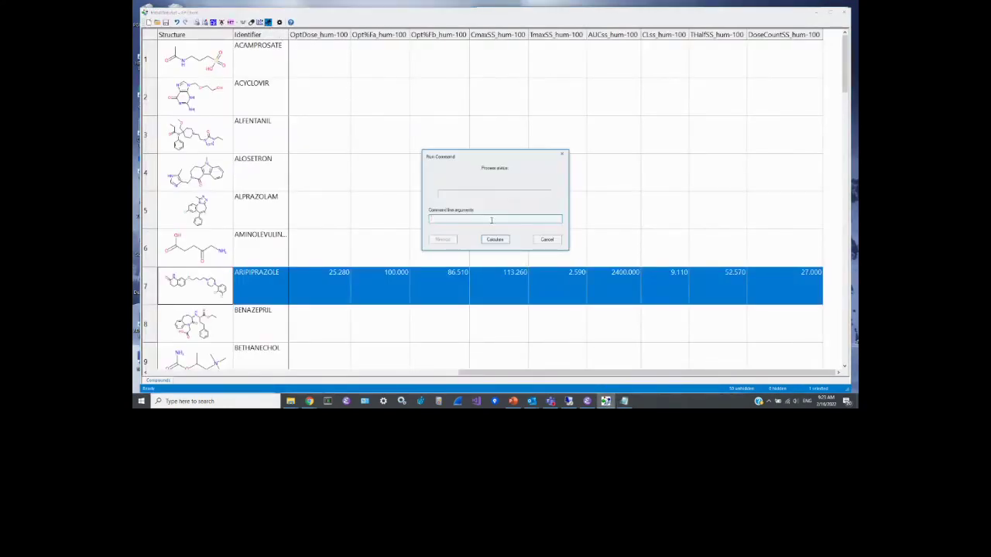
left_click(491, 220)
key("ctrl+v")
left_click(496, 239)
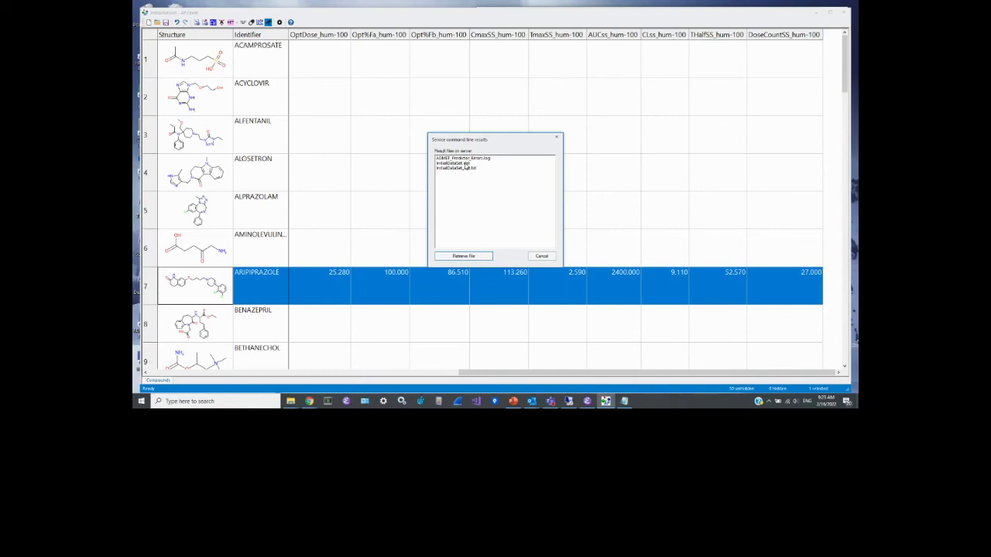
left_click(463, 164)
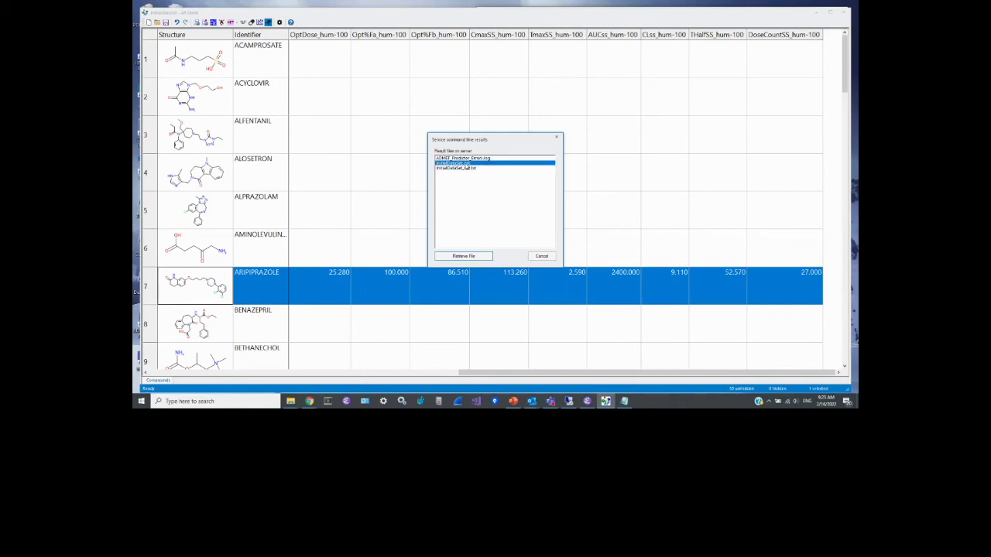
left_click(465, 256)
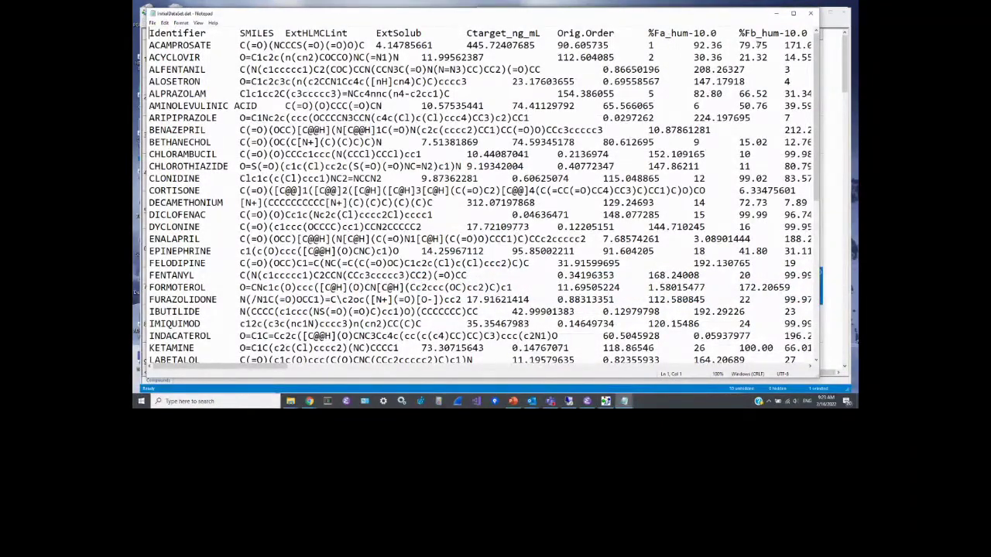
Close InitialDataSet.dat and retrieve the InitialDataSet_cpt.txt concentration-time results
left_click(810, 14)
left_click(472, 168)
left_click(465, 256)
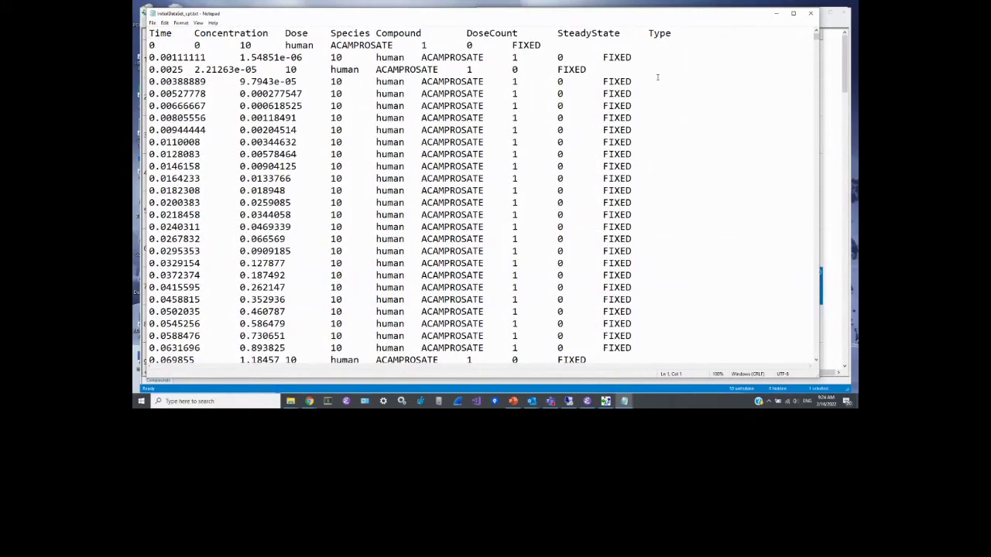
Close the concentration-time results and bring the APService folder window forward
left_click(811, 13)
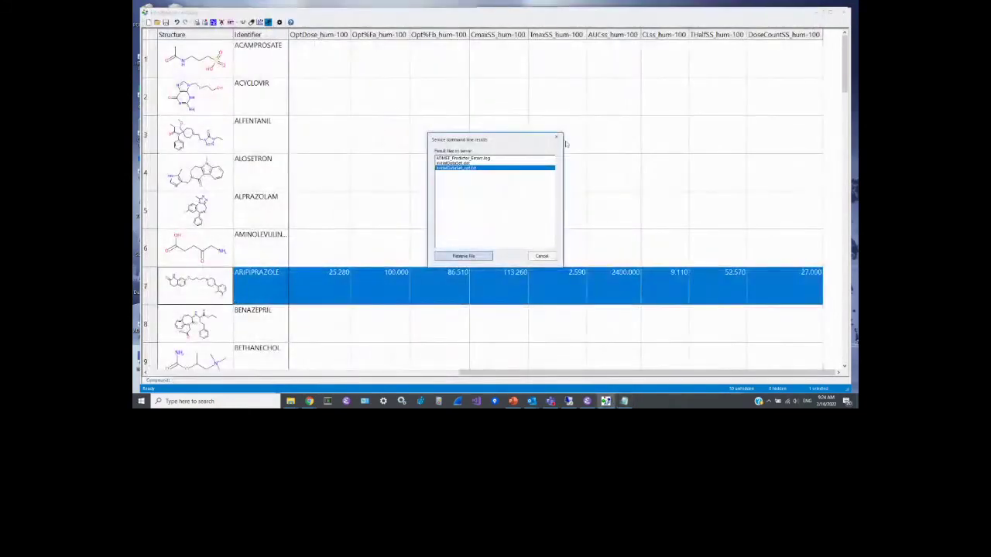
left_click(291, 401)
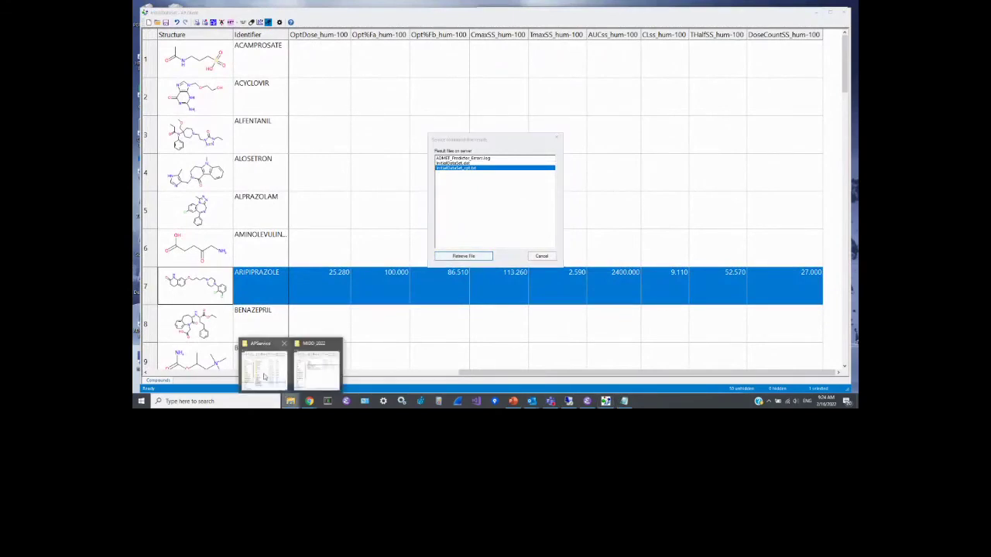
left_click(263, 377)
Open HTTPArchive.txt and find the run_cmd request
double_click(263, 312)
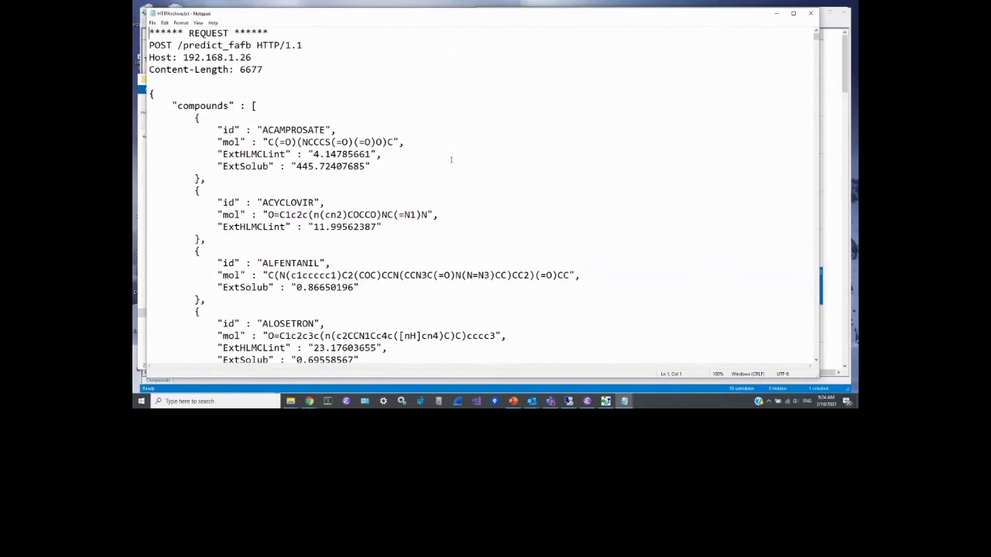
key("ctrl+f")
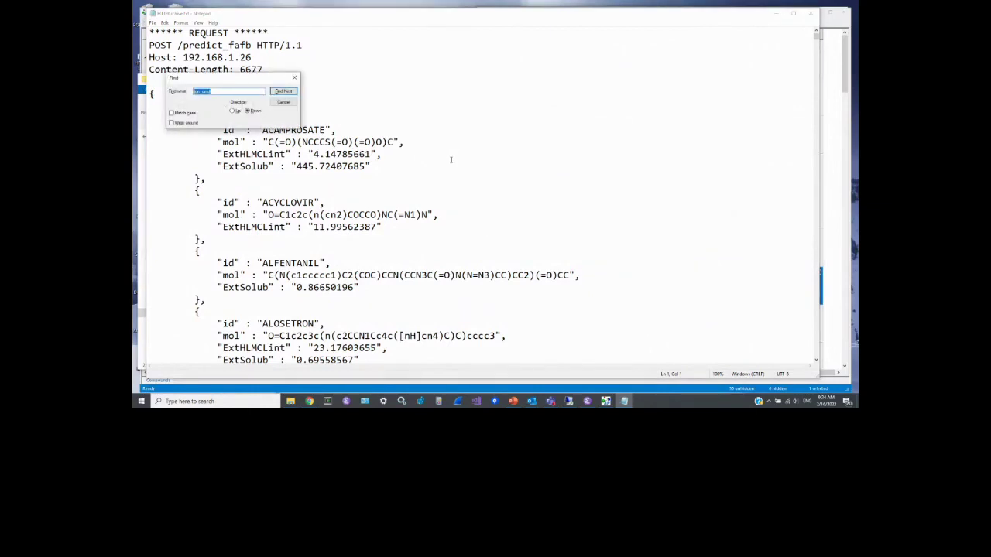
key("Return")
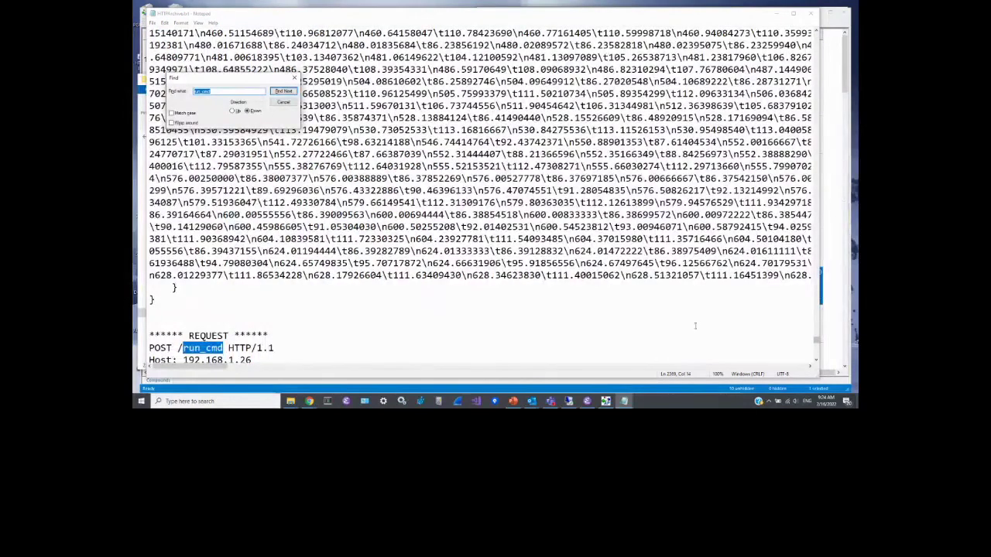
scroll(695, 326, "down", 5)
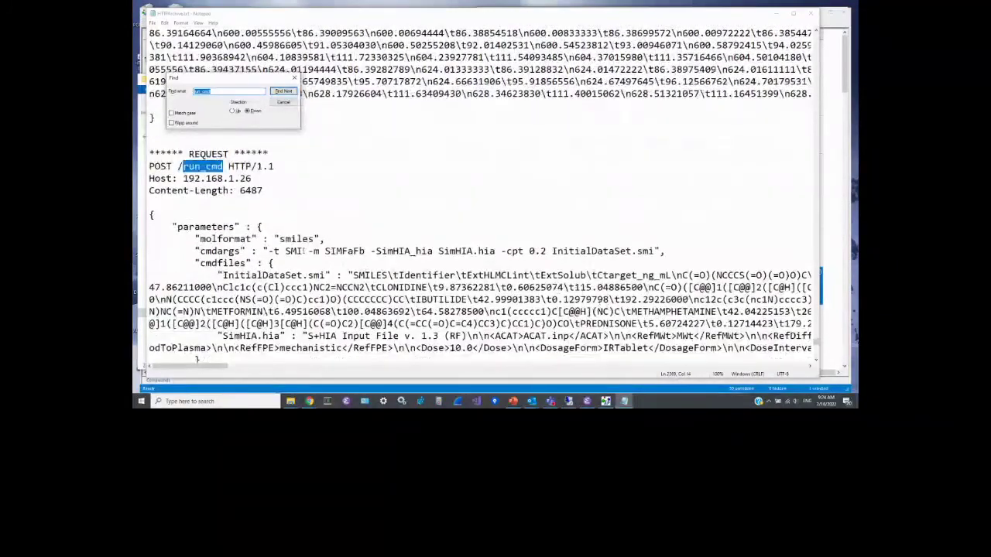
left_click(294, 78)
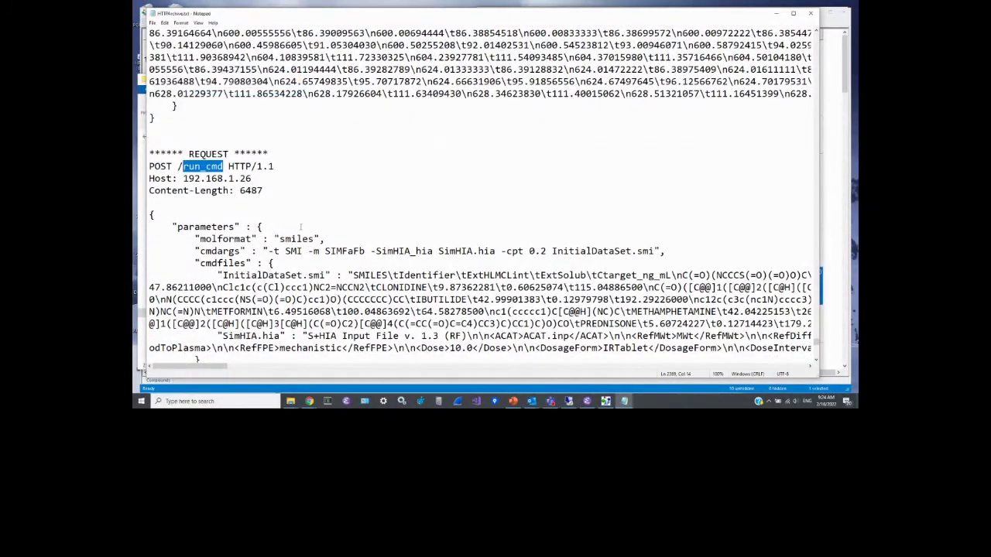
scroll(301, 226, "down", 1)
Highlight the request's cmdargs, CLONIDINE data values and SimHIA.hia content, then close the log
left_click_drag(269, 215, 666, 215)
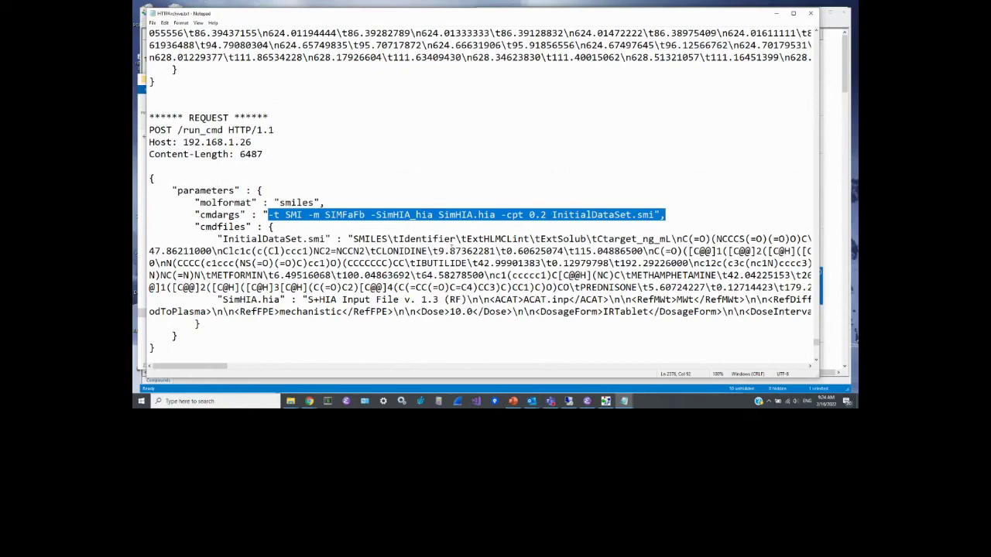
left_click_drag(438, 251, 570, 250)
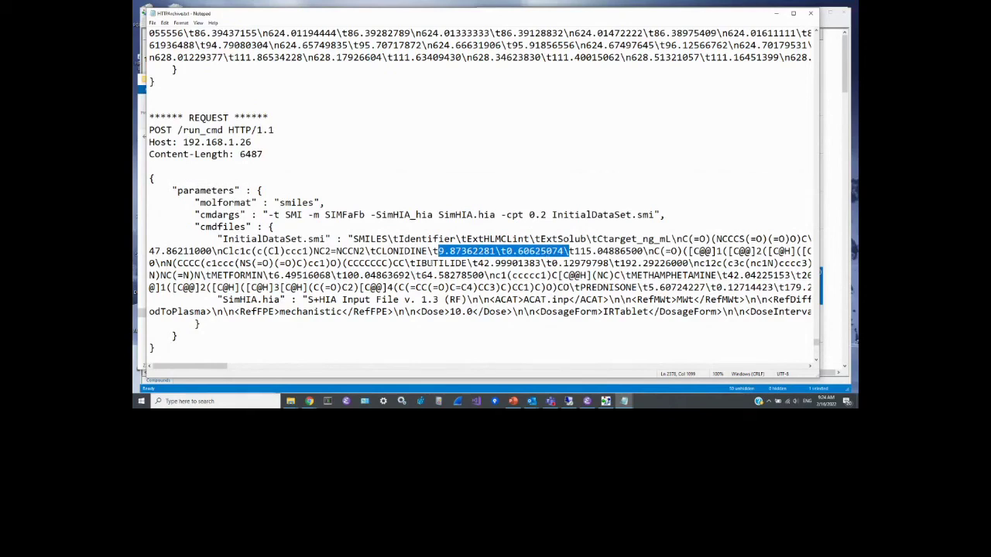
left_click_drag(224, 304, 478, 313)
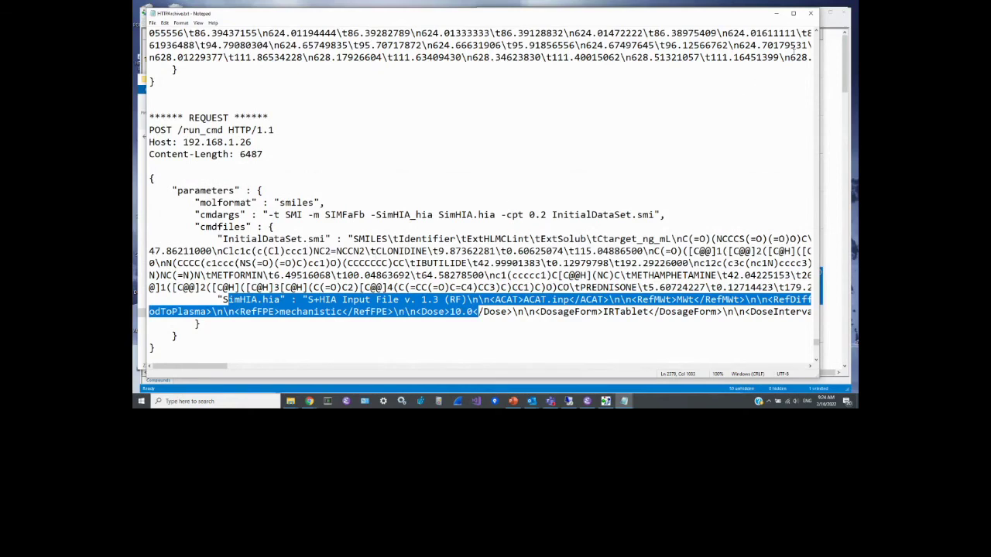
left_click(811, 13)
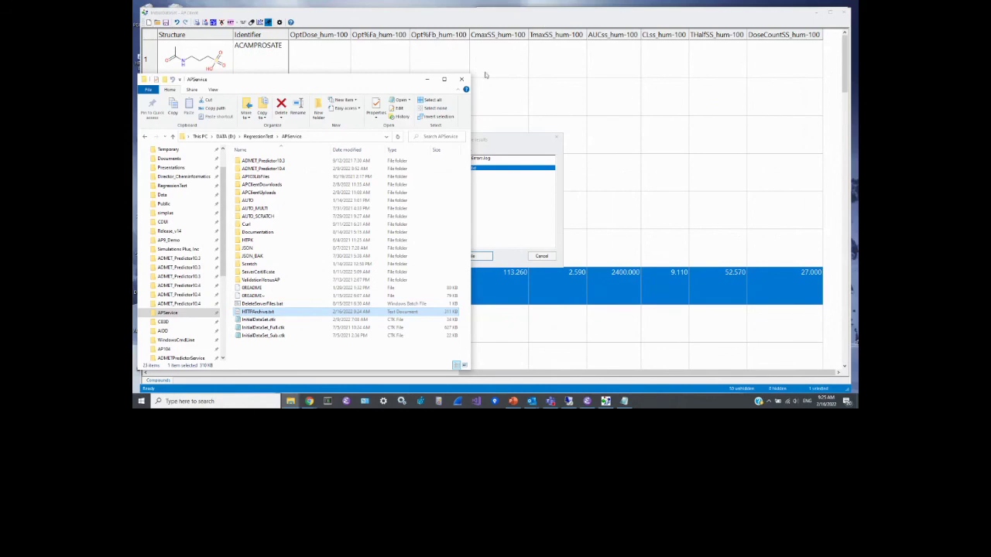
Cancel AP Client's command-line results list and advance PowerPoint to the 'Software Demonstration' slide
left_click(598, 142)
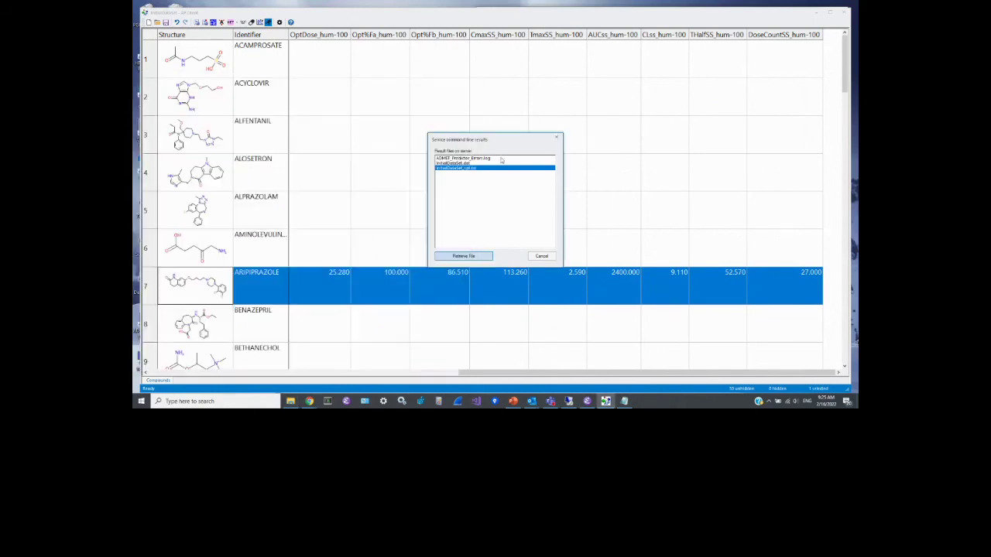
left_click(541, 255)
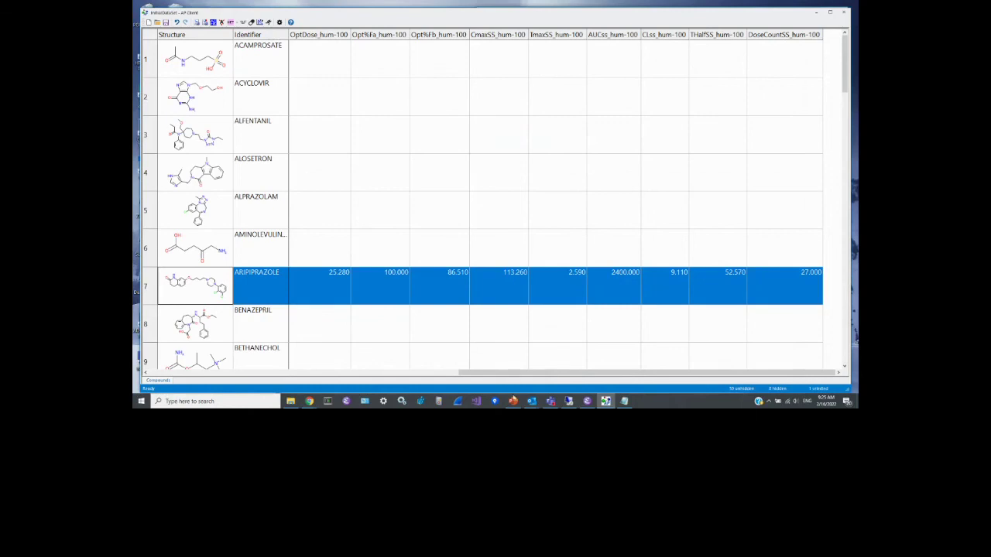
left_click(512, 401)
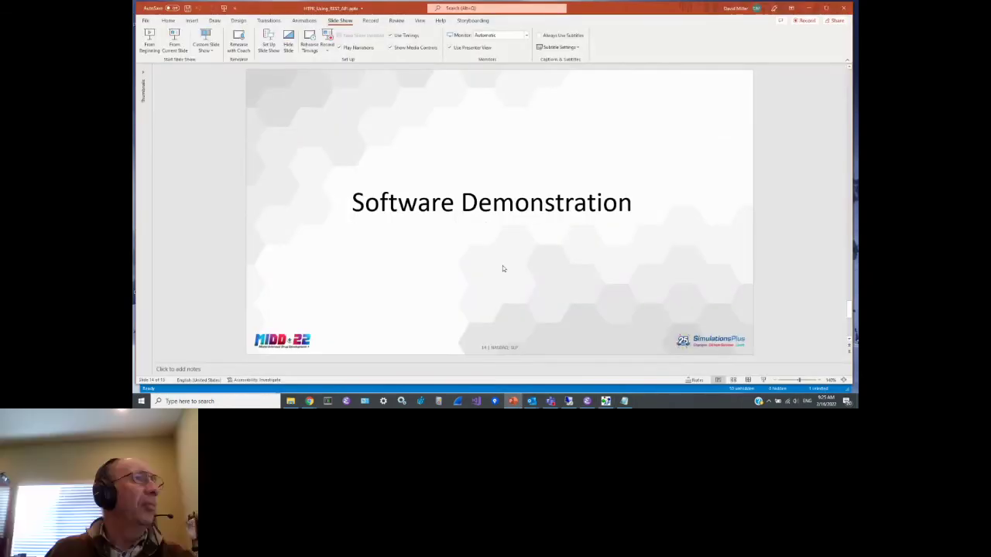
scroll(502, 269, "down", 1)
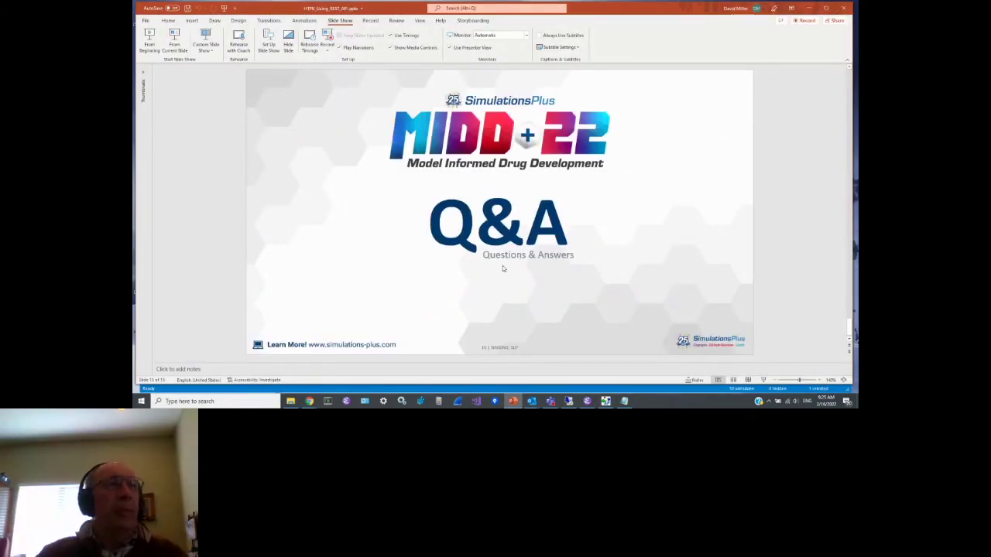